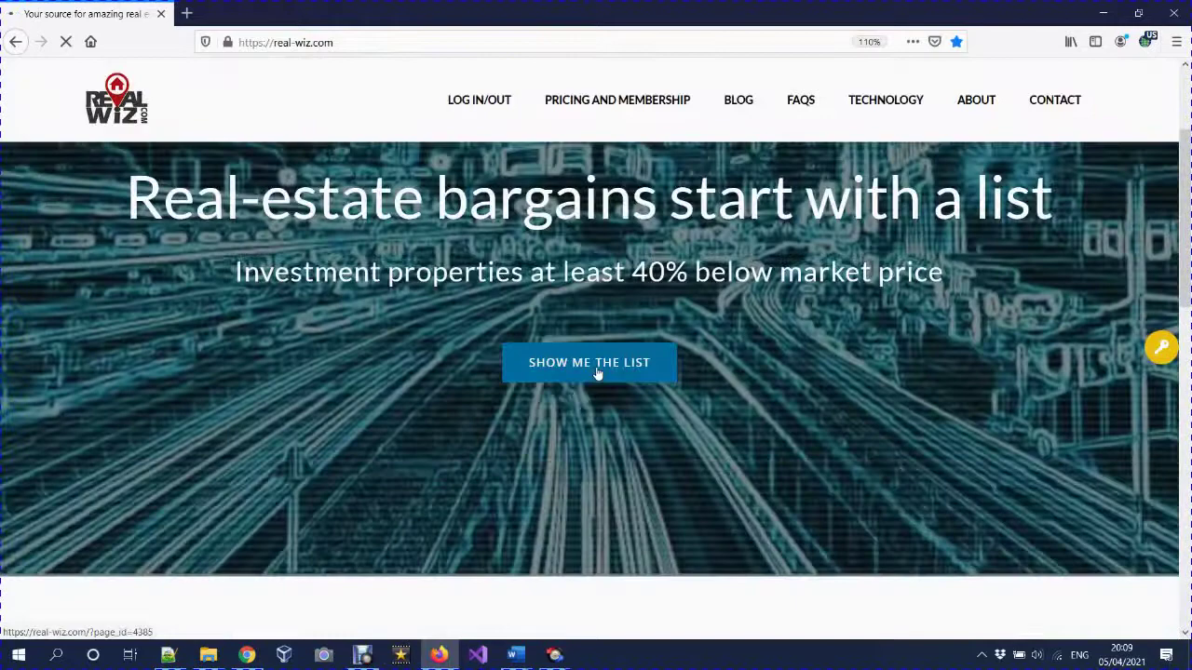
Add the free Price_20K_50K list from the price-filtered lists to the Real-Wiz cart
click(598, 373)
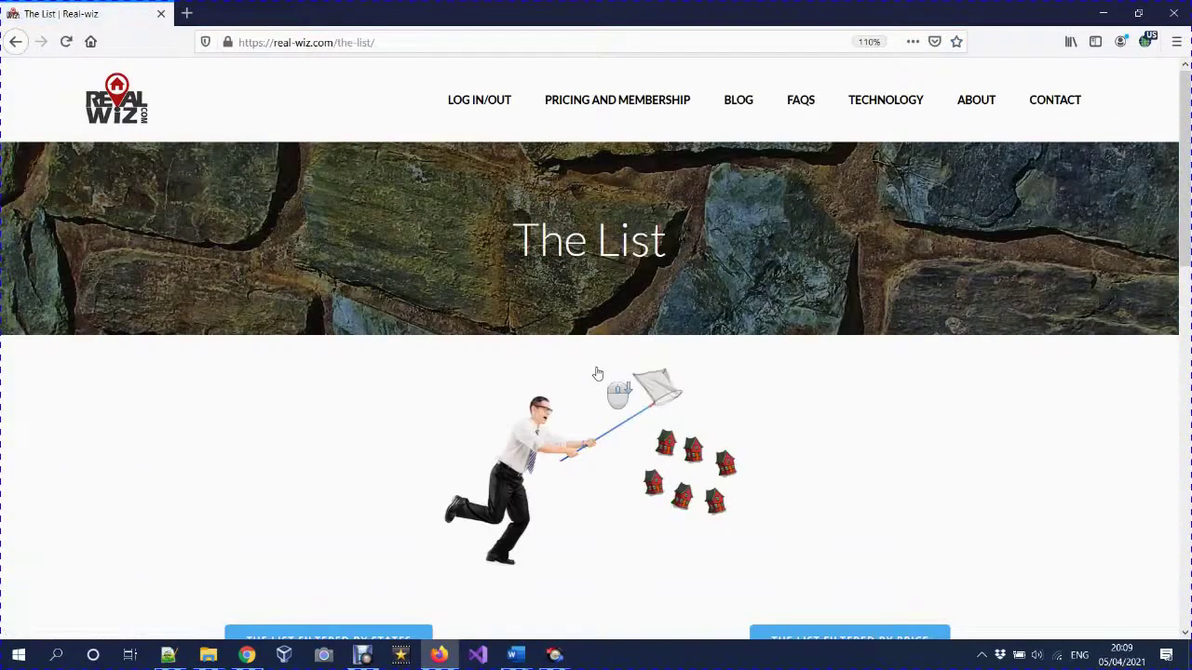
scroll(597, 373, down, 3)
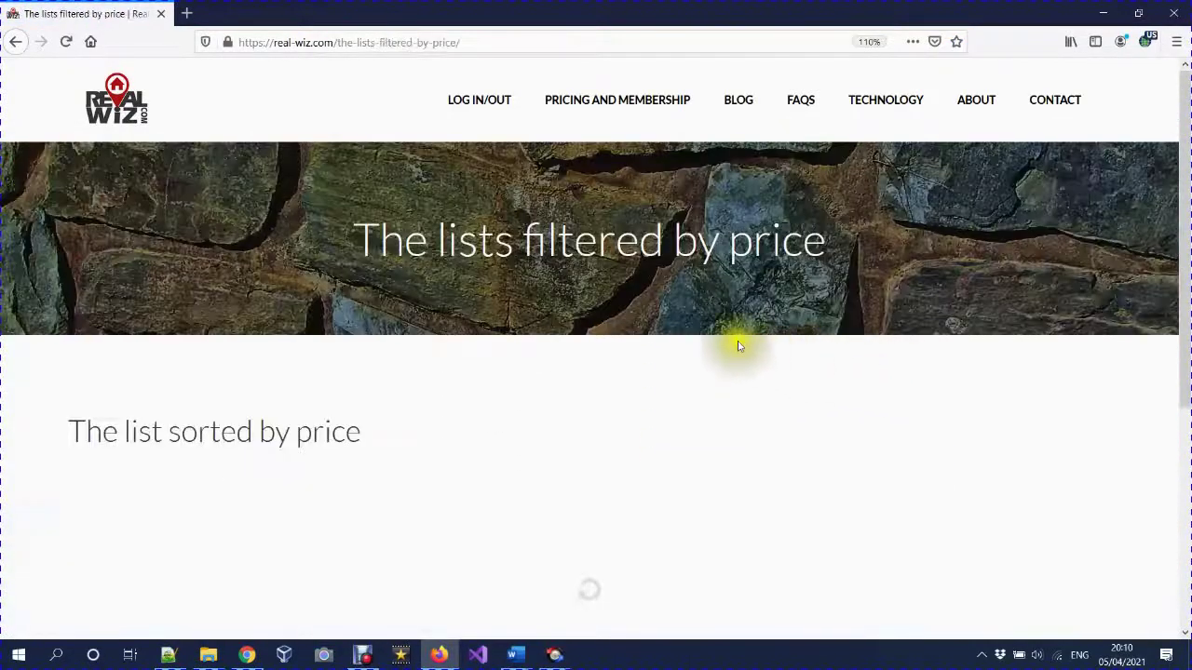
scroll(732, 346, down, 6)
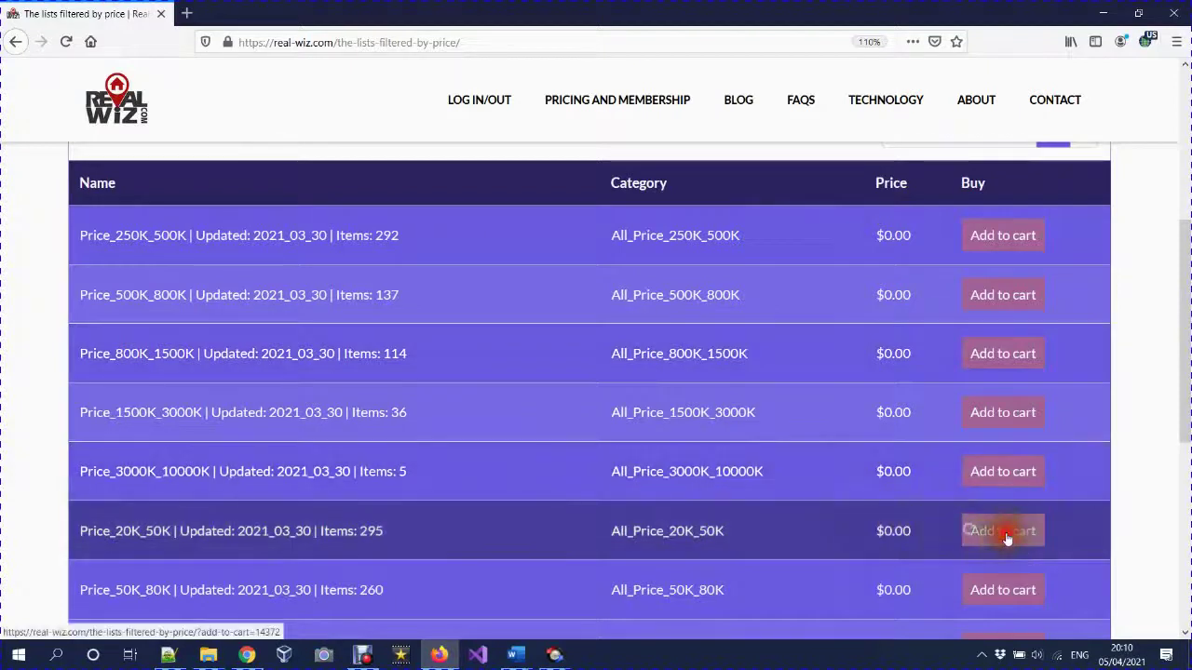
click(1005, 537)
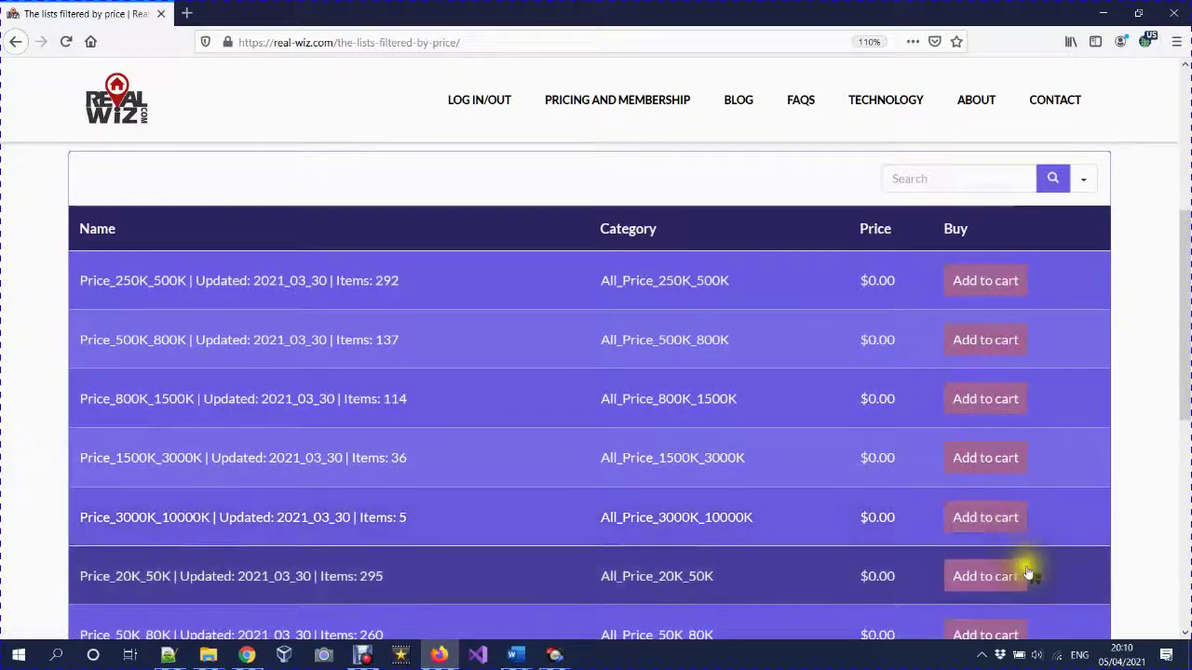
click(1034, 578)
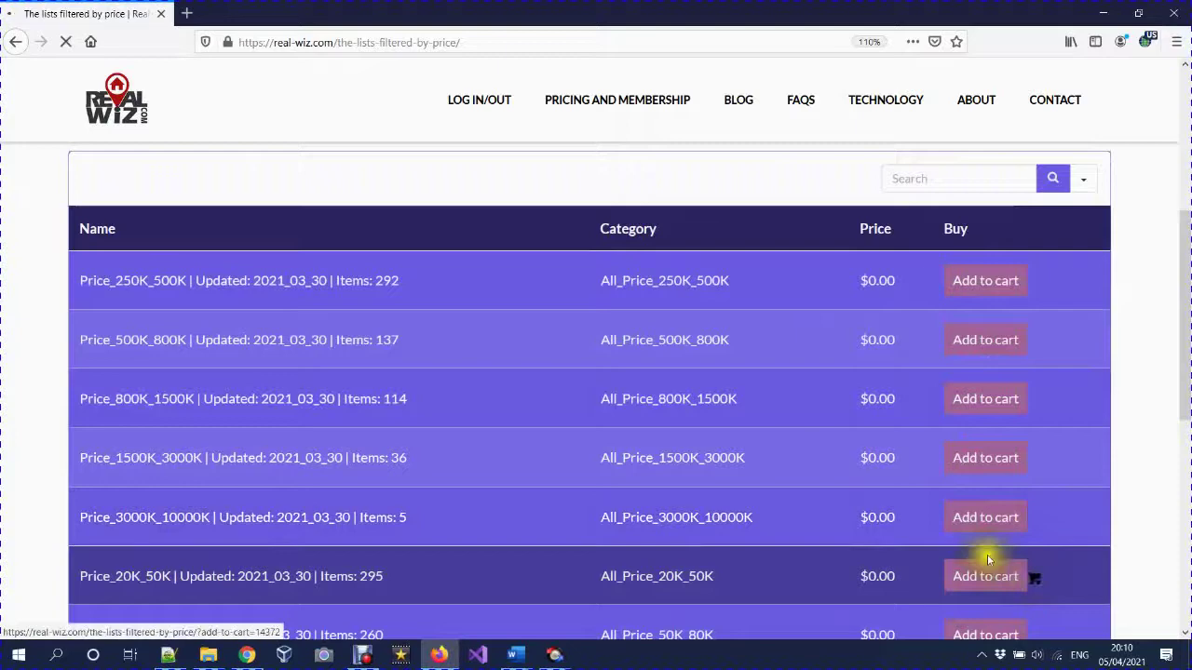
scroll(744, 470, down, 4)
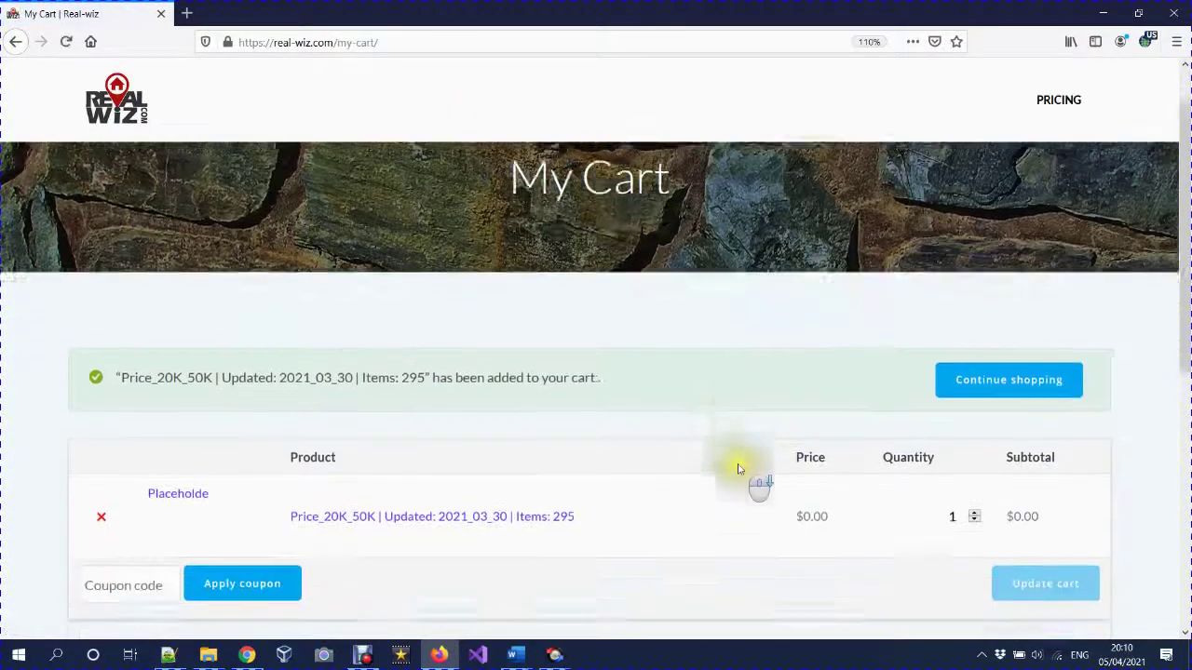
Check out and place the free $0.00 order for the Price_20K_50K list
click(739, 520)
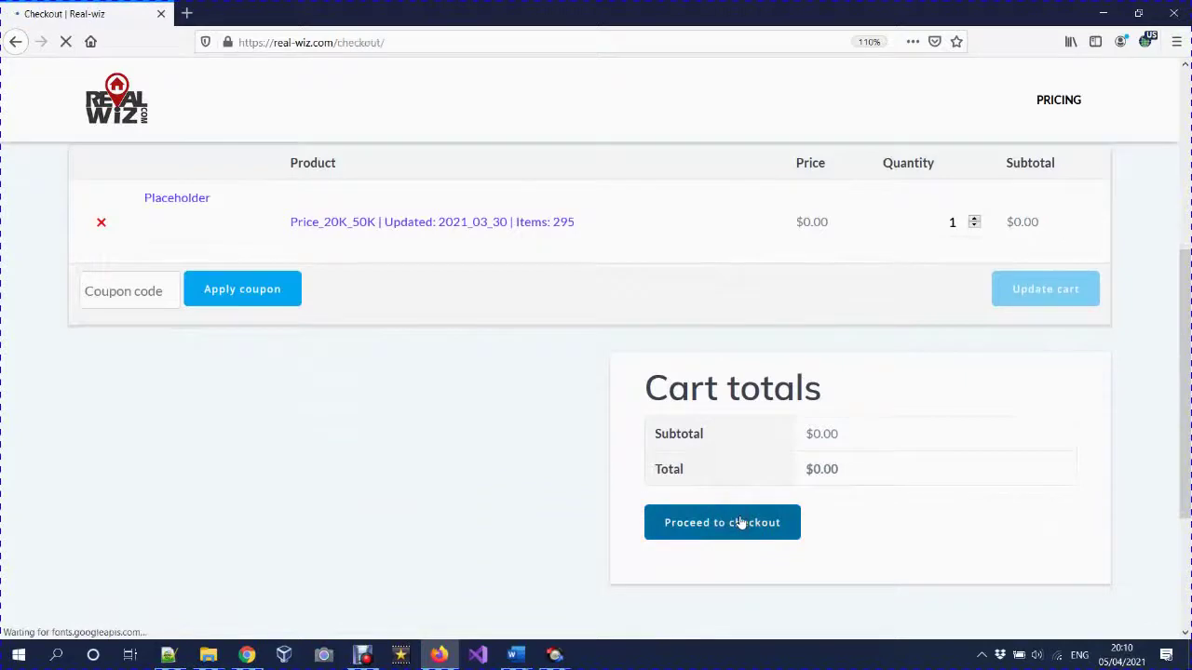
scroll(782, 465, down, 2)
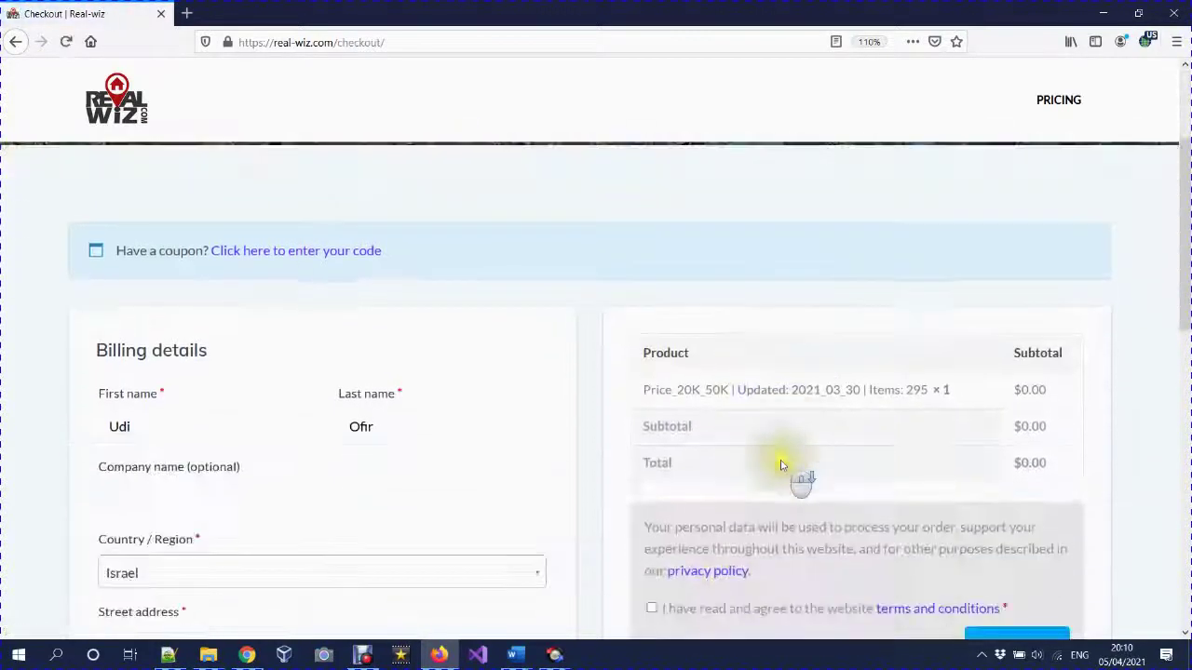
scroll(781, 464, down, 1)
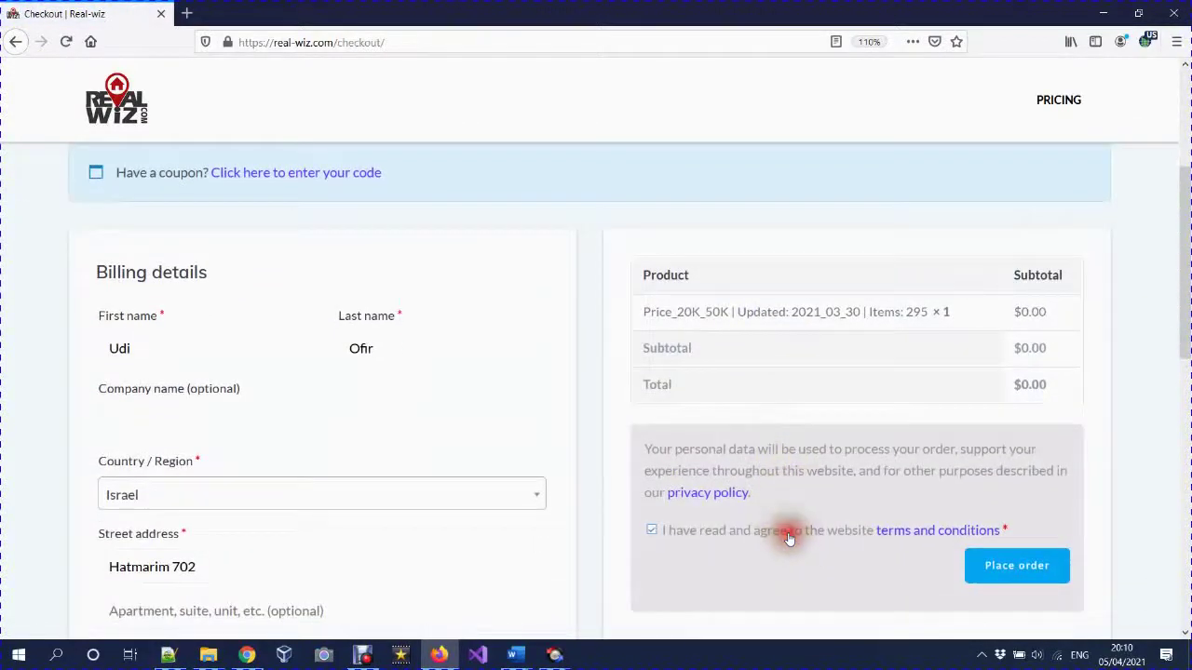
click(993, 565)
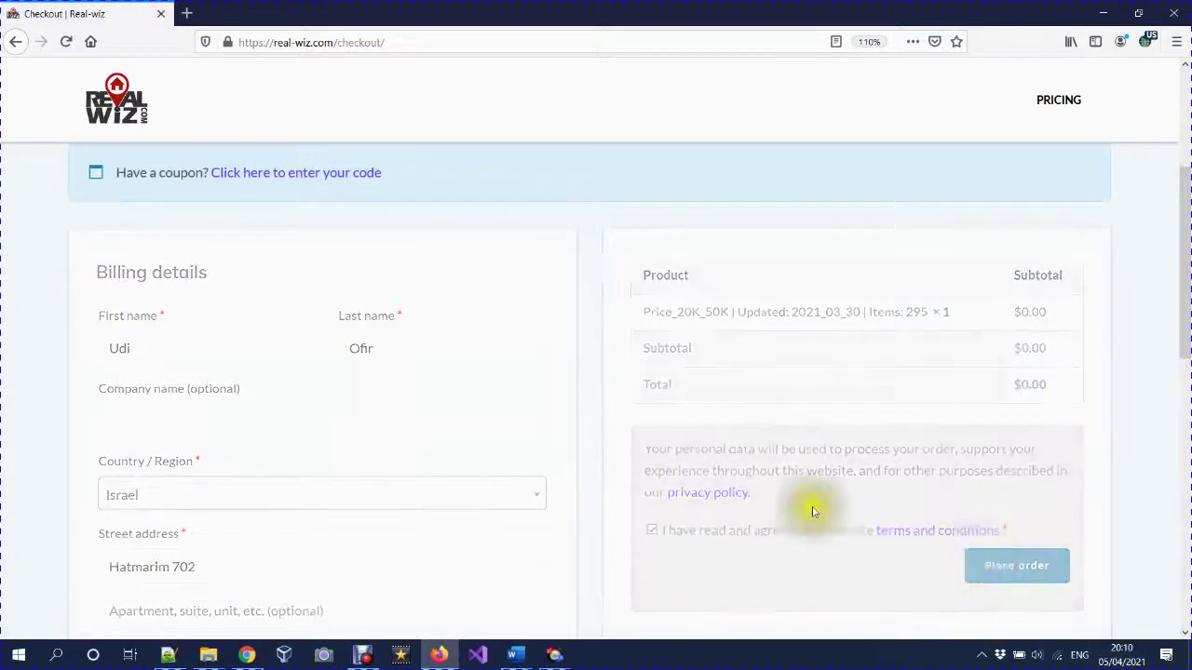
scroll(570, 433, down, 1)
scroll(570, 433, down, 2)
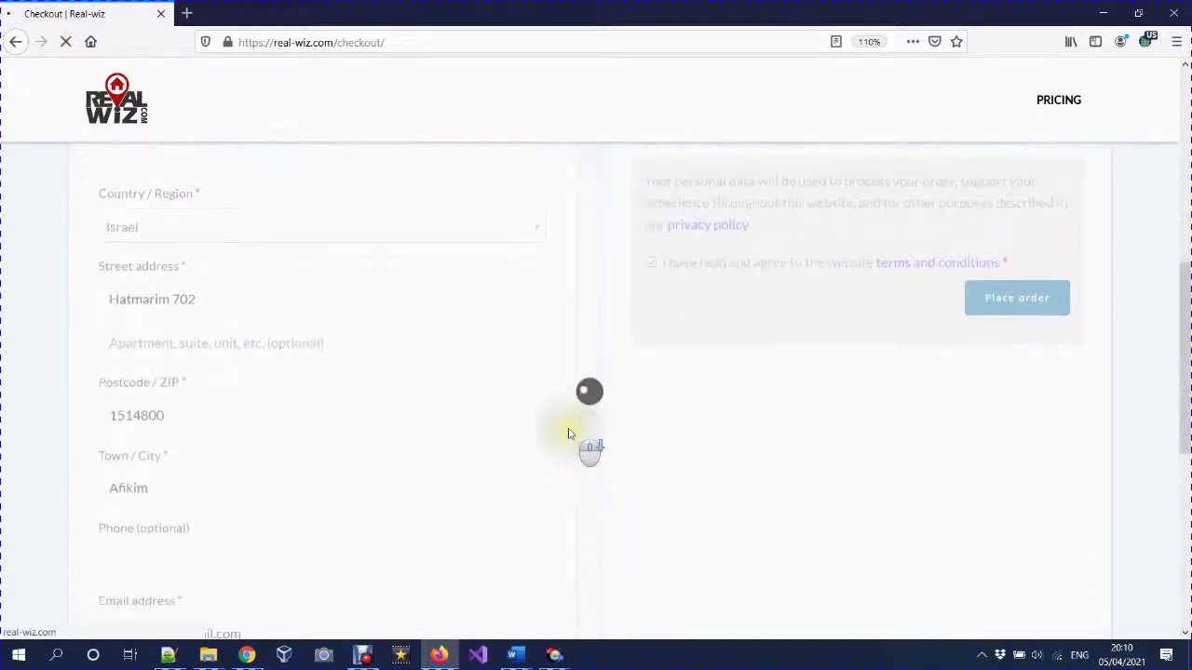
Download and save the Price_20K_50K xlsx, then open it from the T15 folder
click(892, 437)
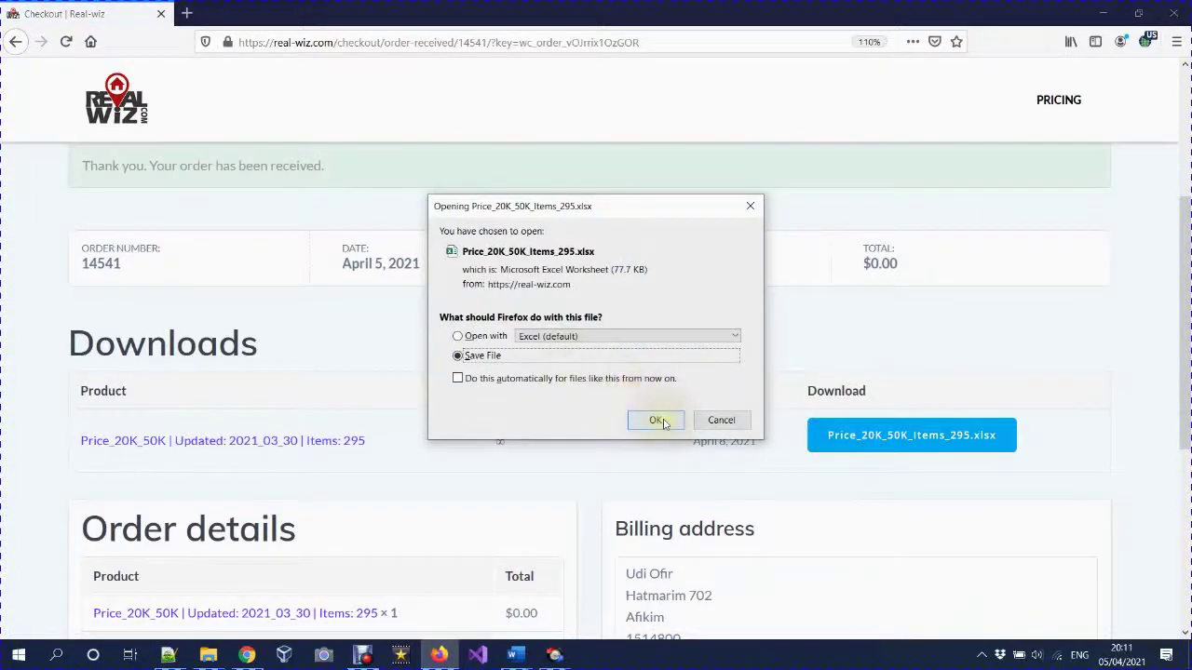
click(656, 420)
mouse_move(208, 656)
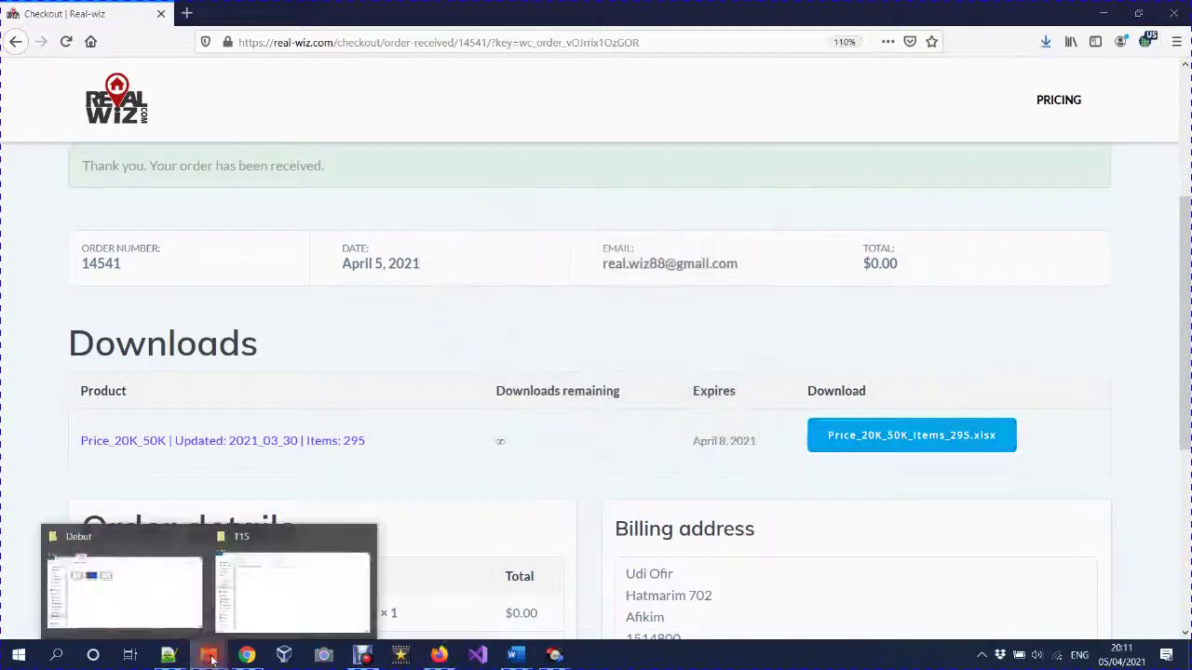
click(279, 605)
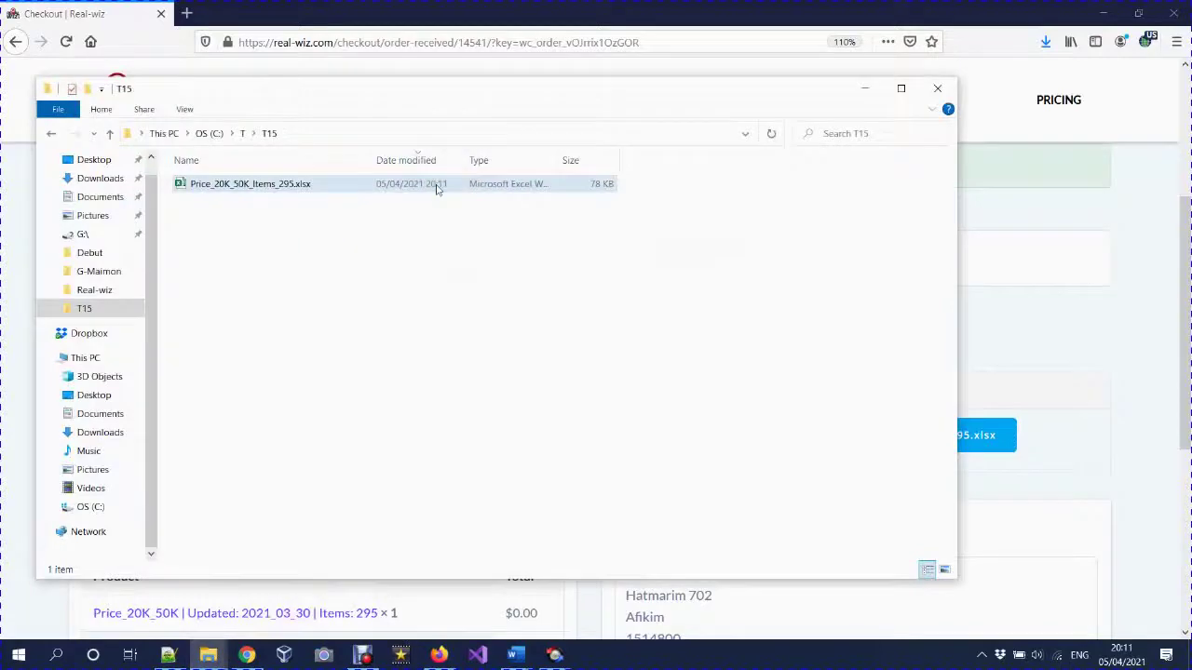
double_click(436, 186)
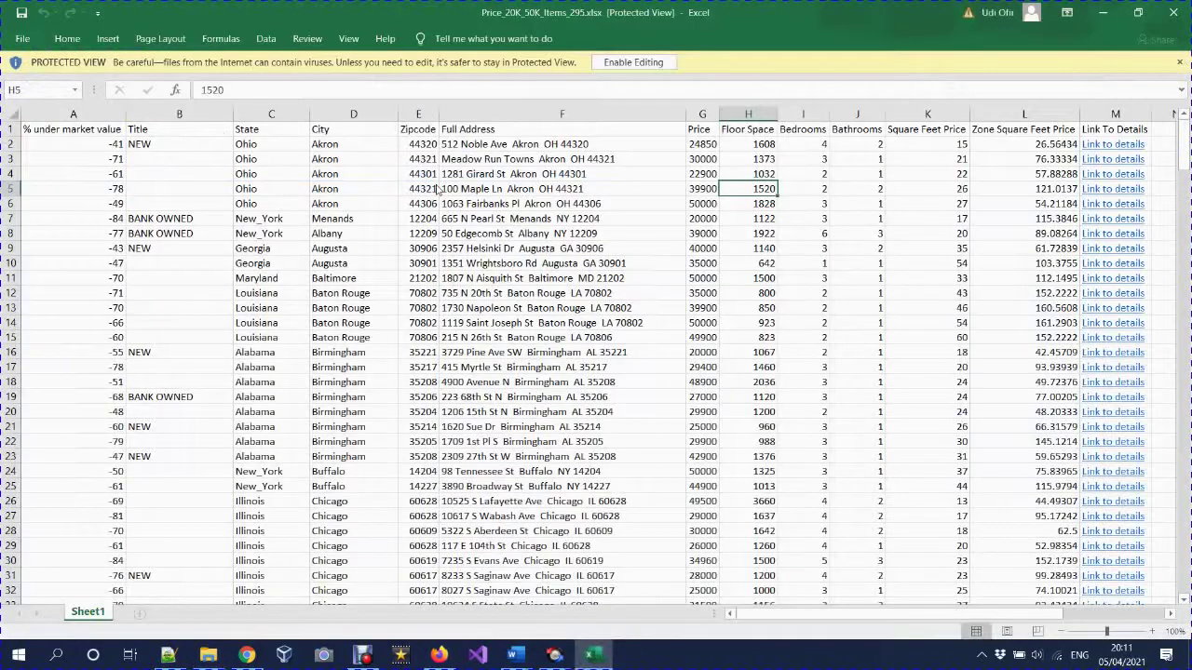
Enable editing on the Price_20K_50K workbook and freeze row 1 as the header
click(62, 144)
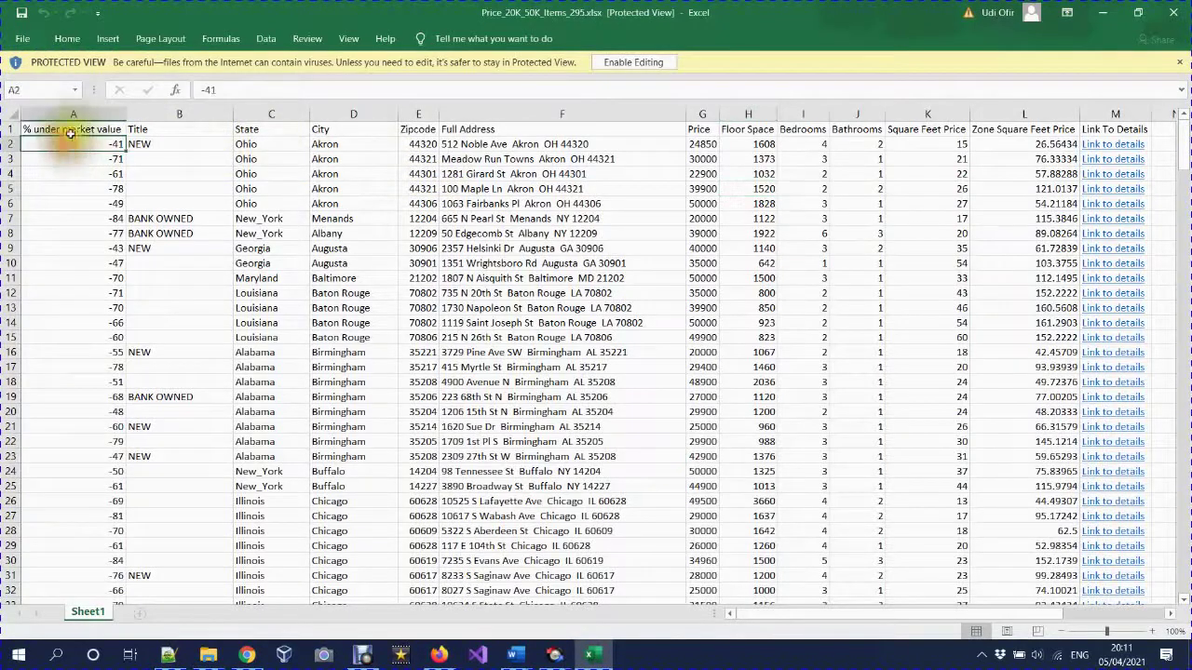
click(614, 63)
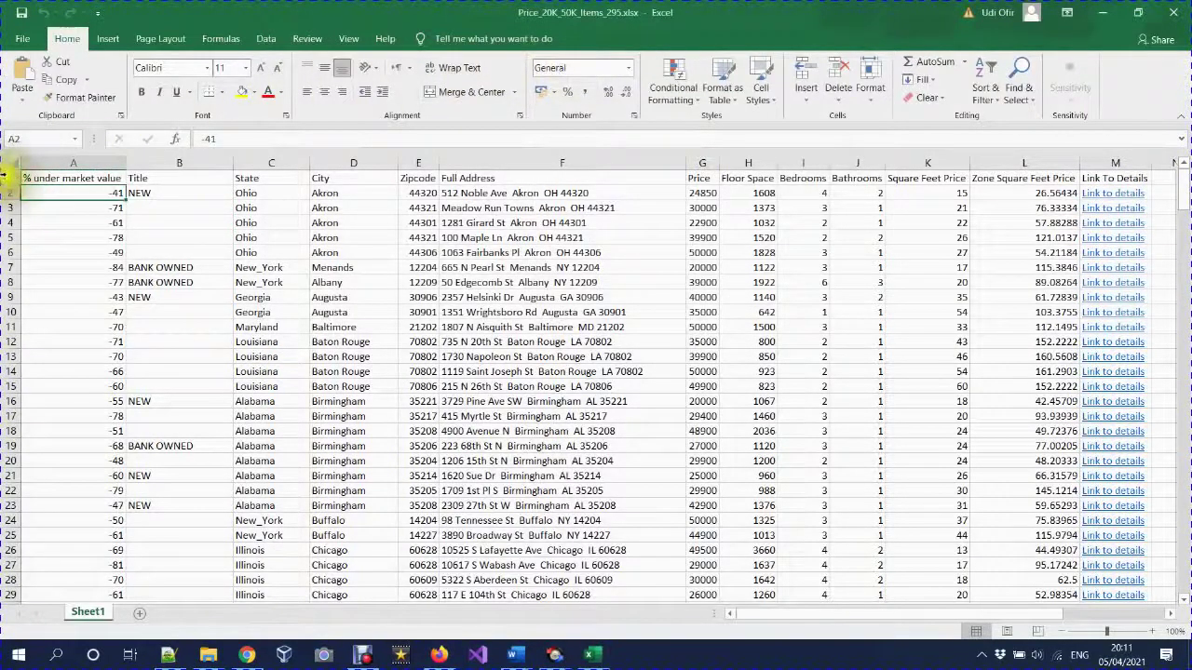
click(5, 177)
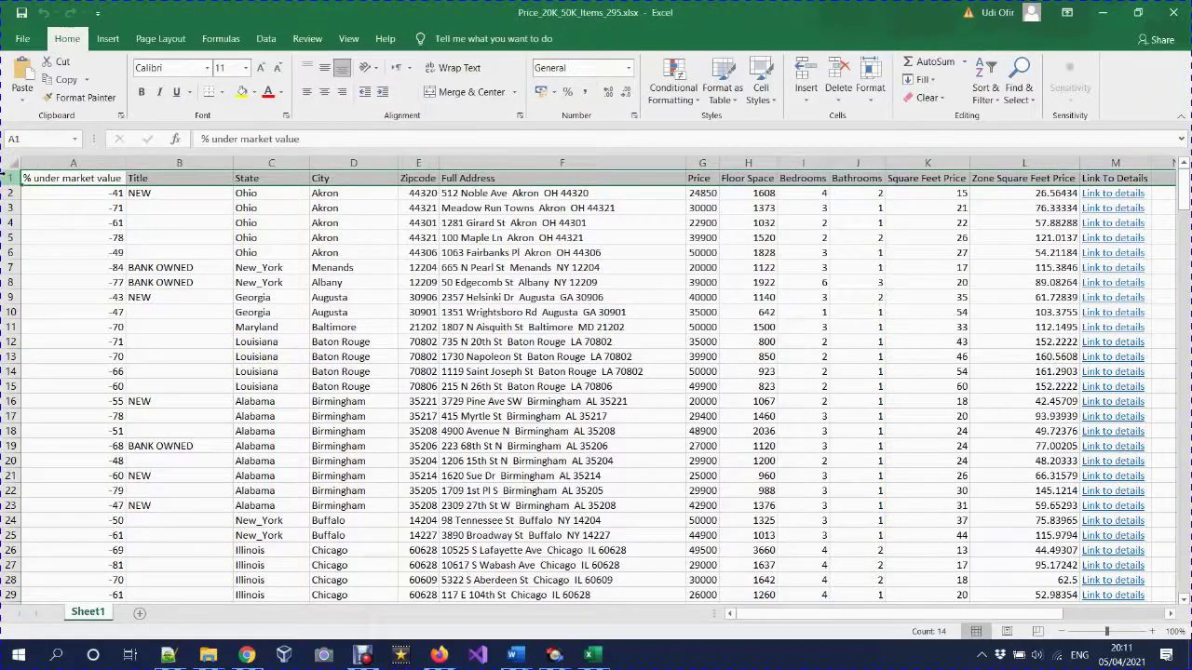
click(349, 38)
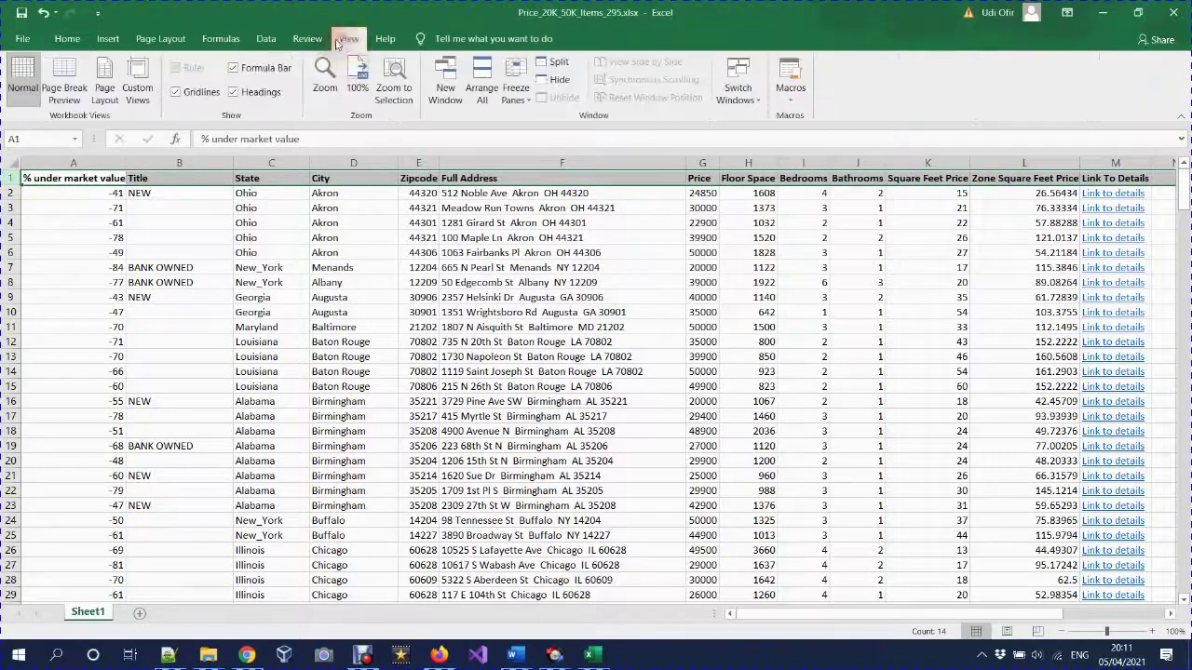
click(513, 90)
click(526, 232)
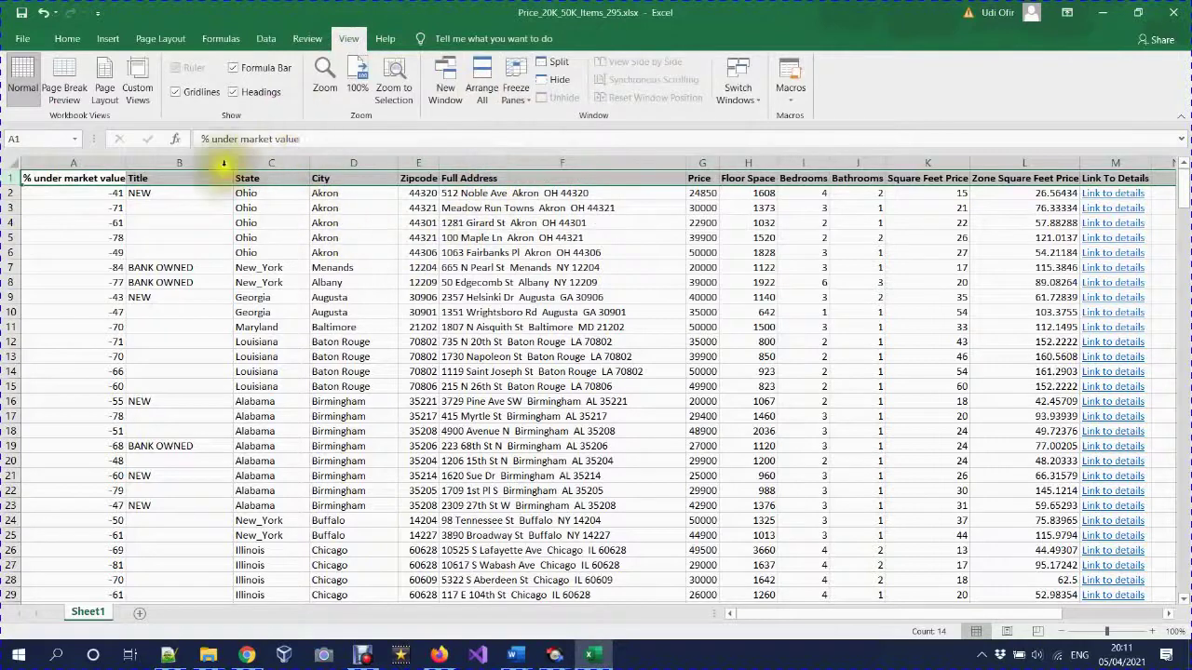
Sort the property list by '% under market value', smallest to largest
click(82, 193)
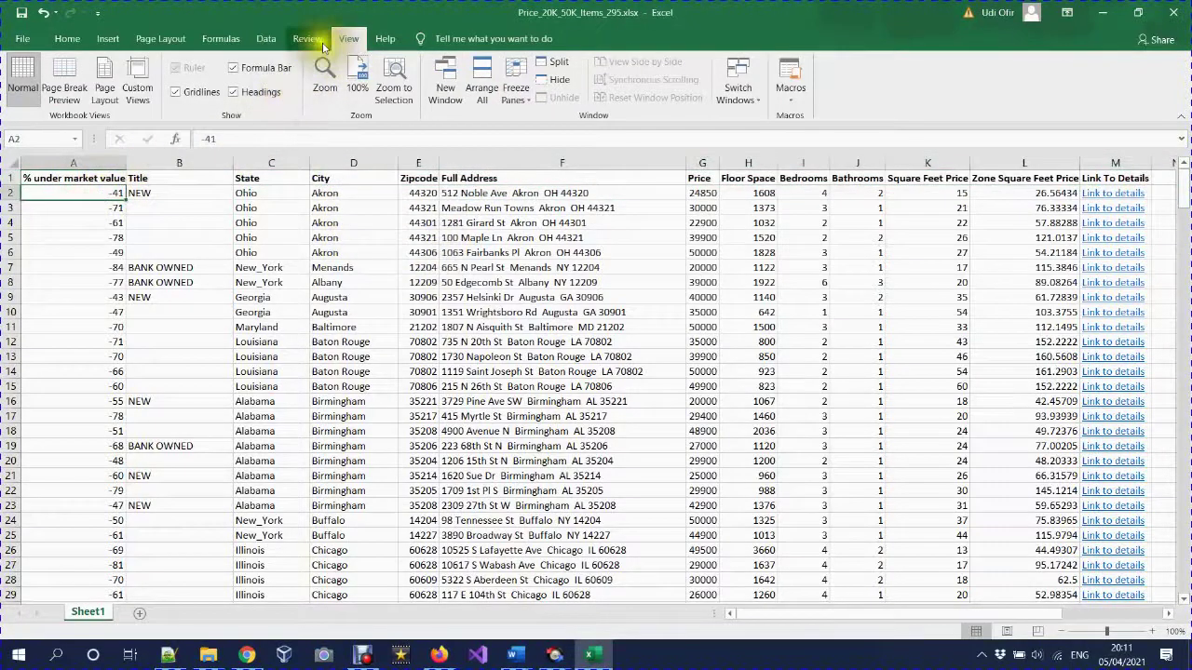
click(267, 38)
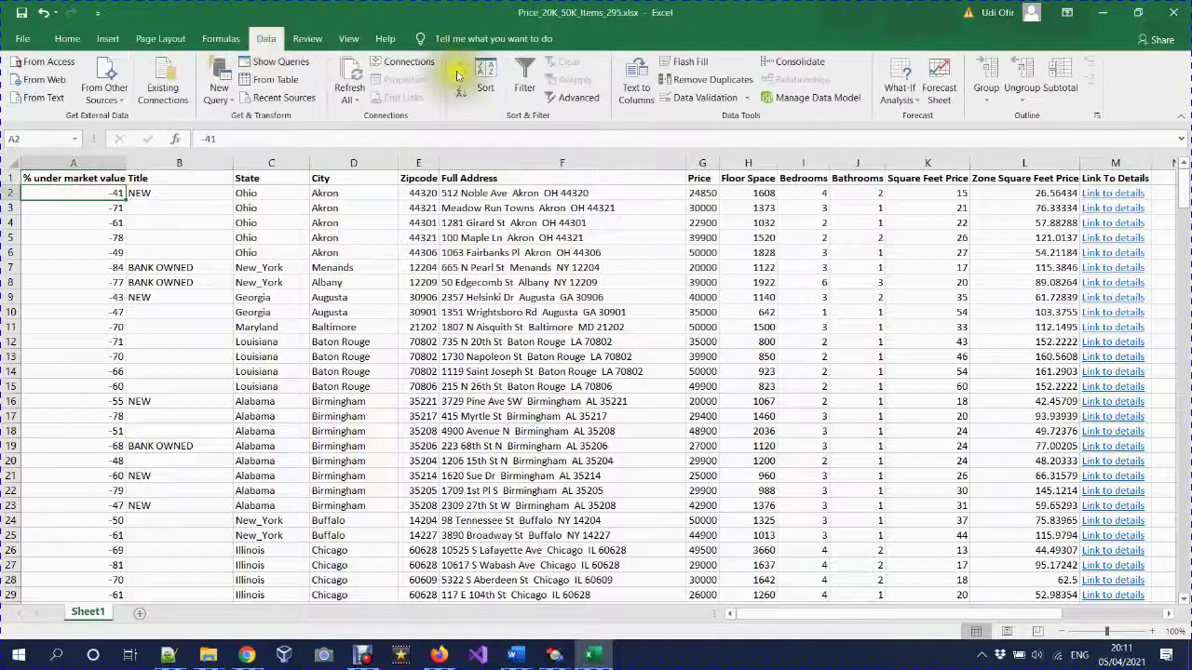
click(487, 80)
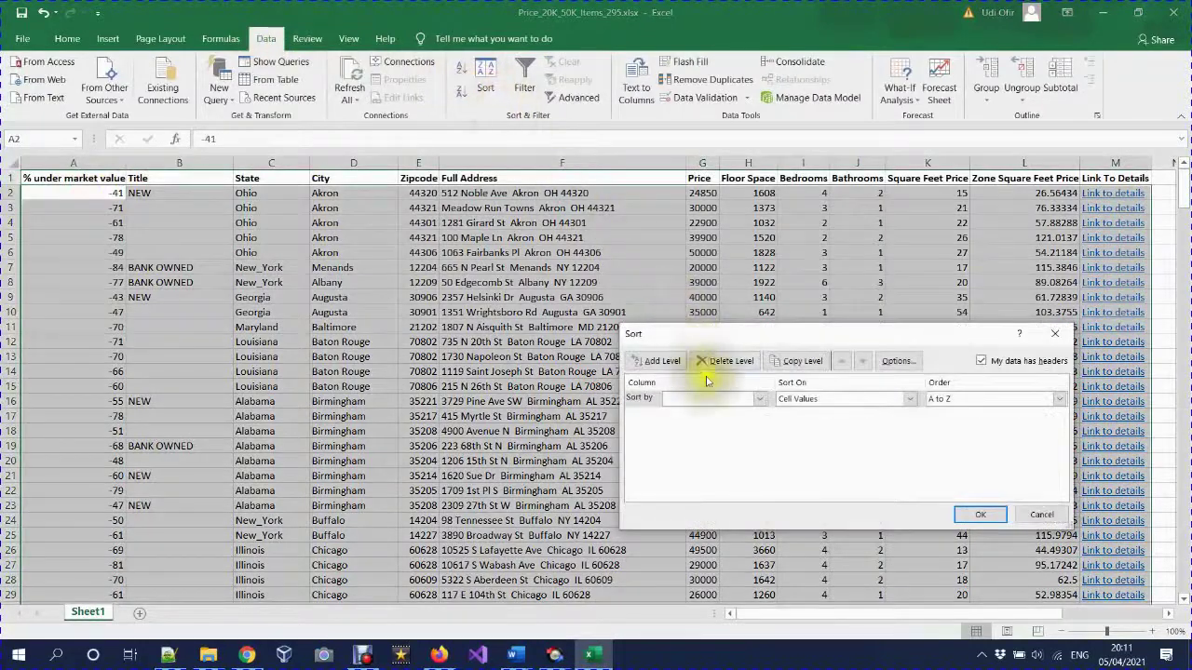
click(721, 400)
click(722, 412)
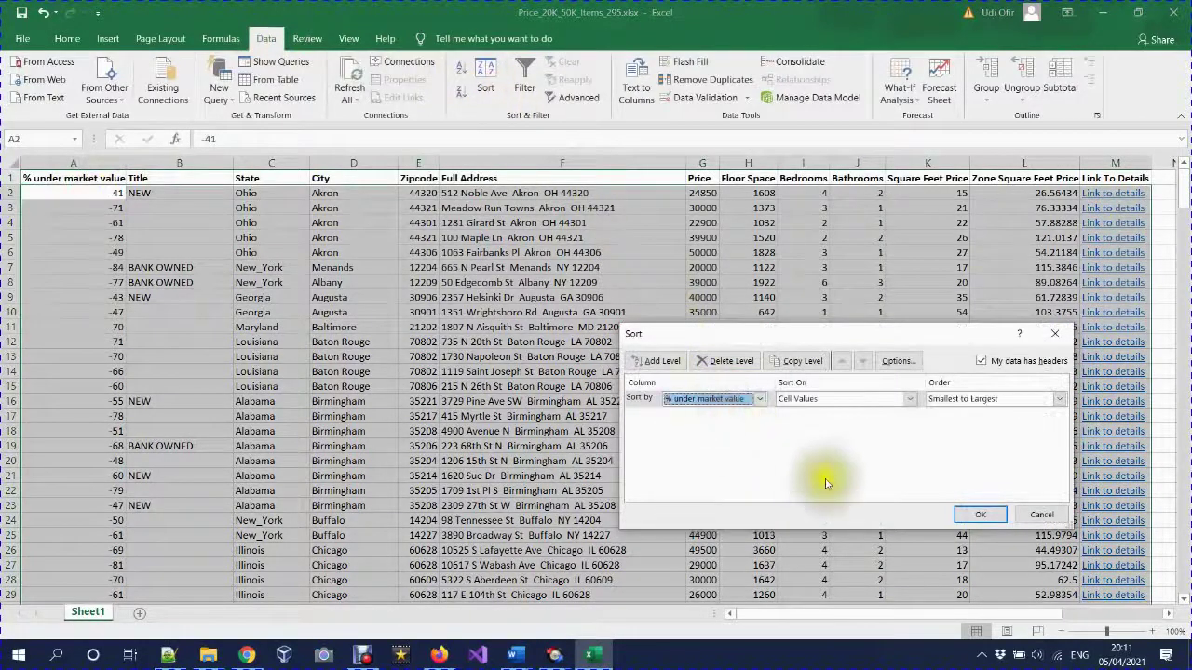
click(966, 514)
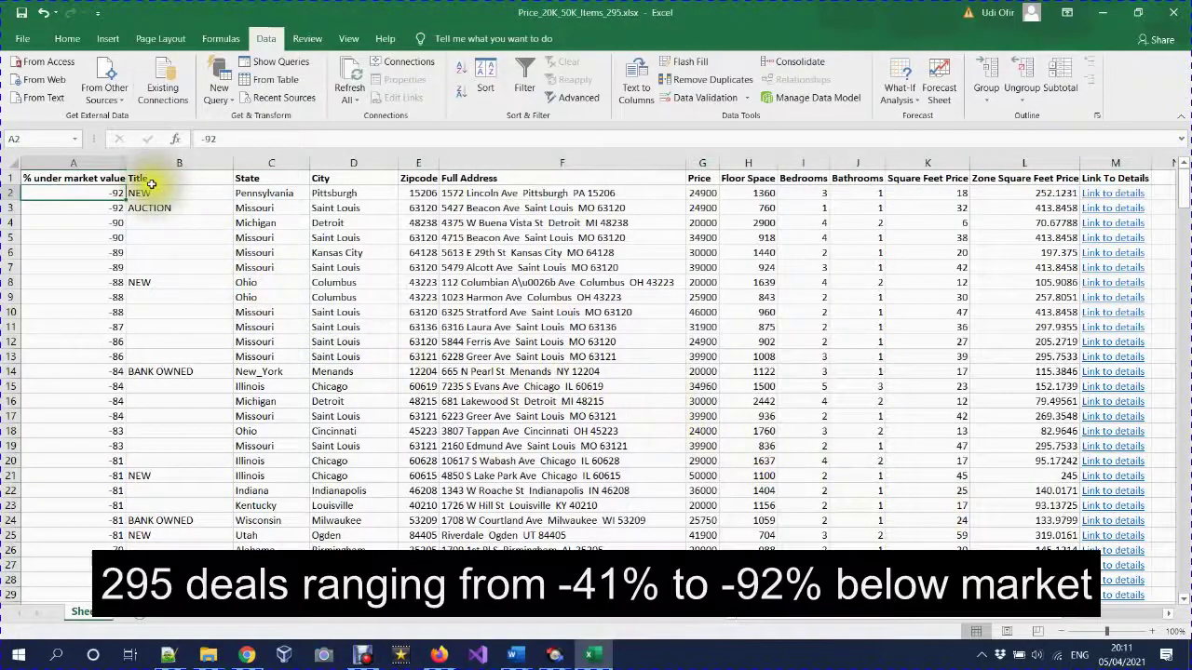
scroll(140, 228, down, 1)
scroll(143, 234, down, 3)
scroll(143, 235, up, 2)
scroll(144, 233, up, 2)
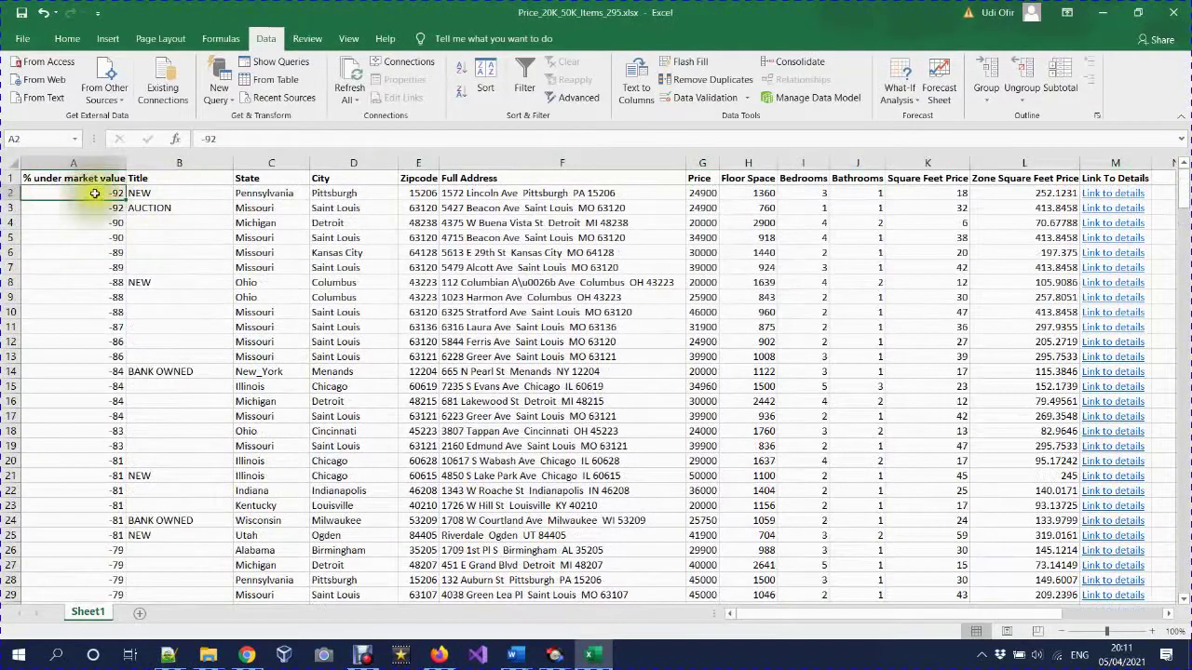
click(1127, 196)
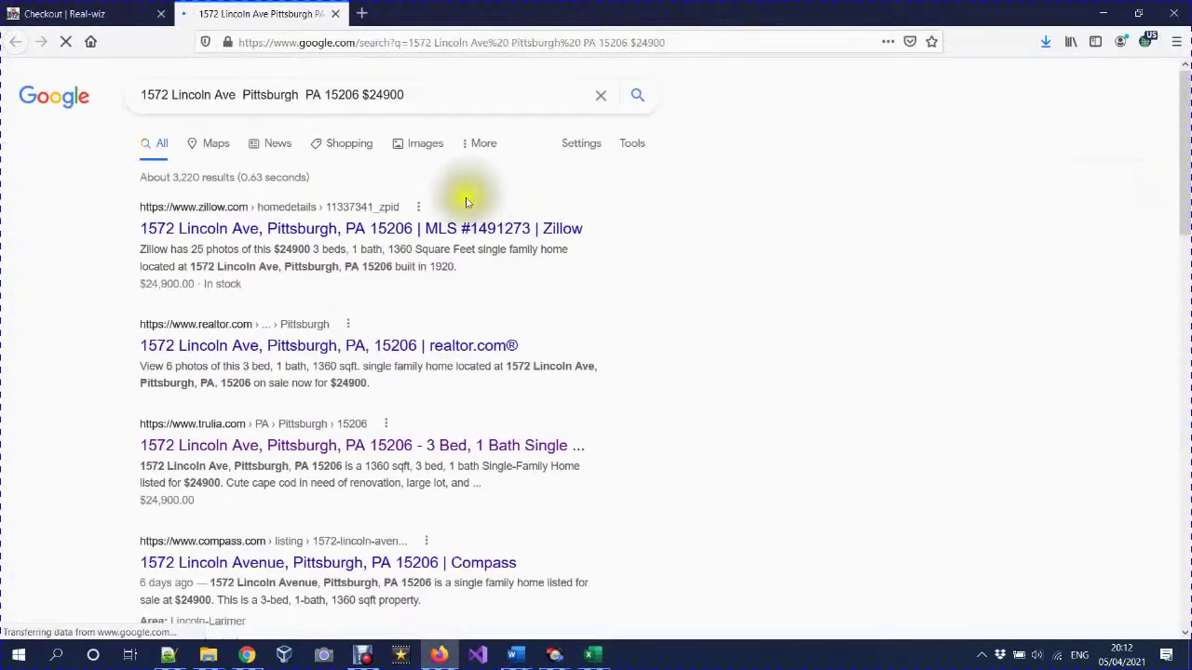
scroll(466, 246, down, 3)
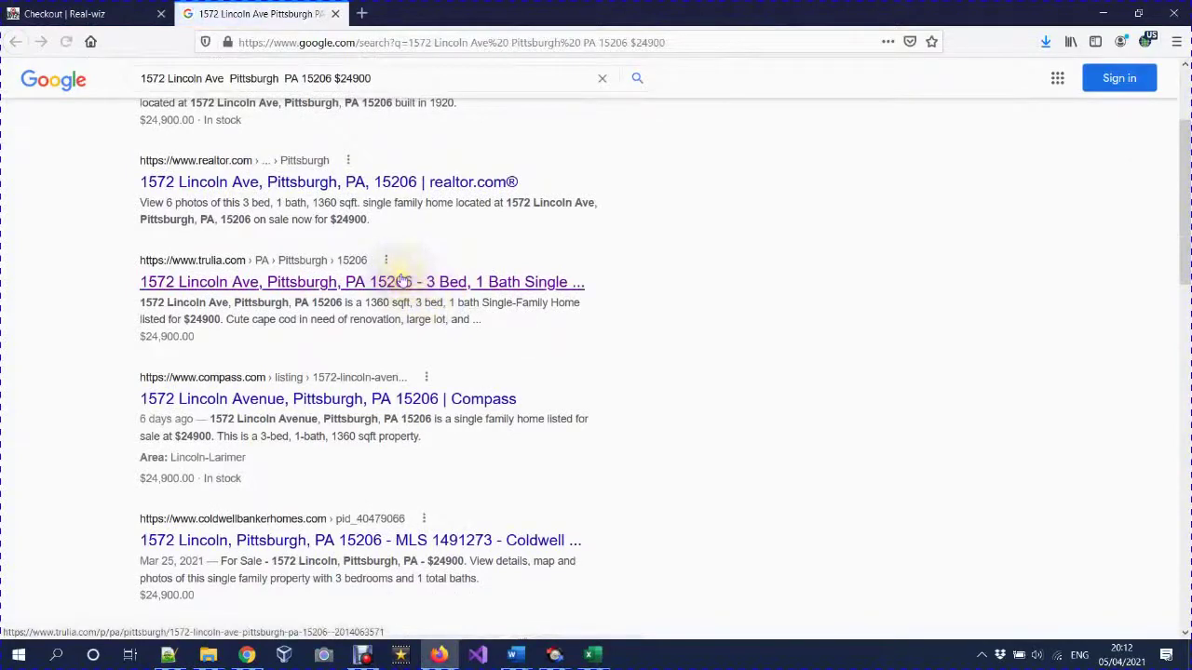
Review the Trulia page for 1572 Lincoln Ave down to its Price Trends
click(402, 281)
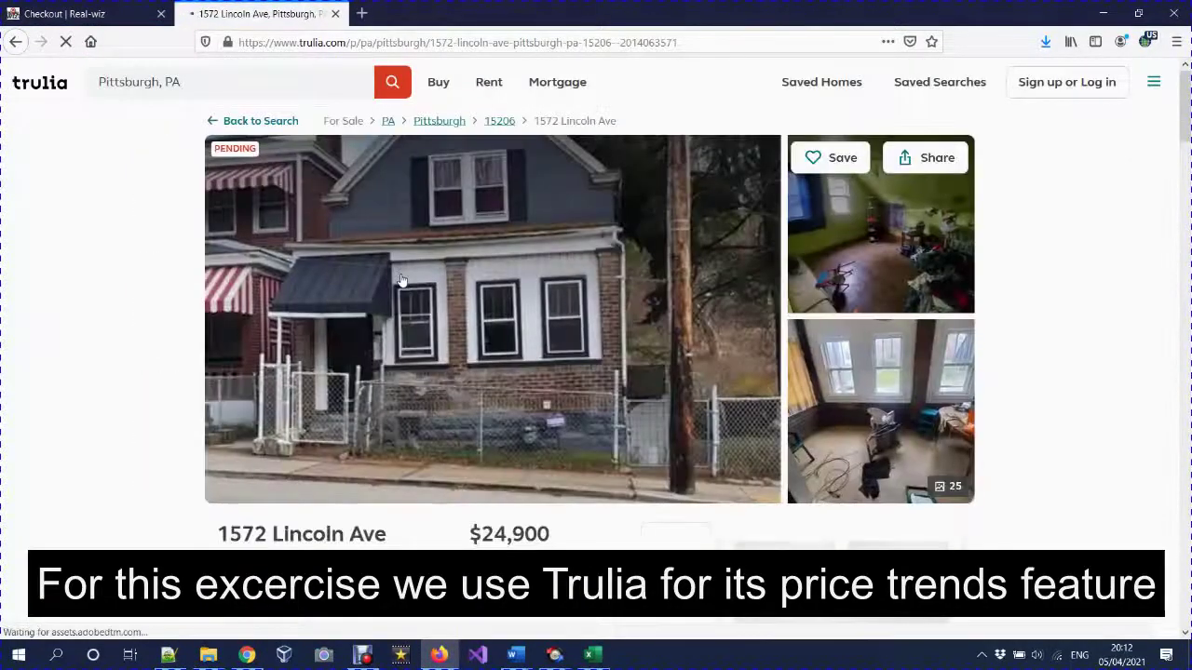
scroll(426, 305, down, 2)
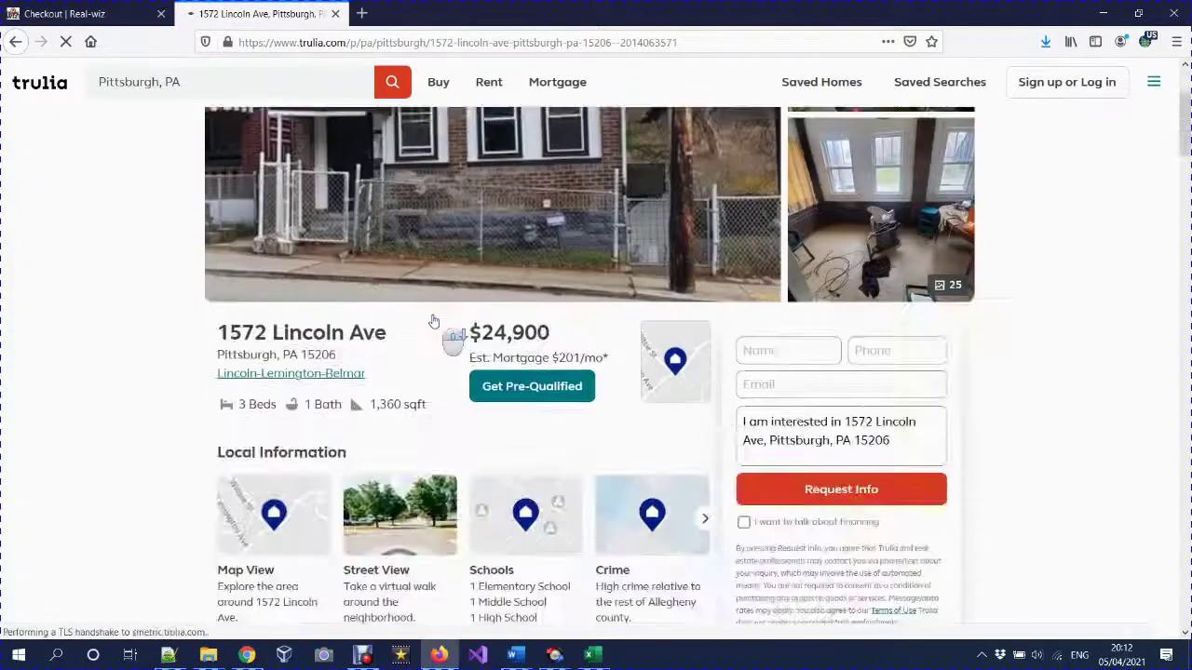
scroll(433, 321, down, 4)
scroll(433, 321, down, 2)
scroll(433, 321, down, 3)
scroll(433, 321, down, 1)
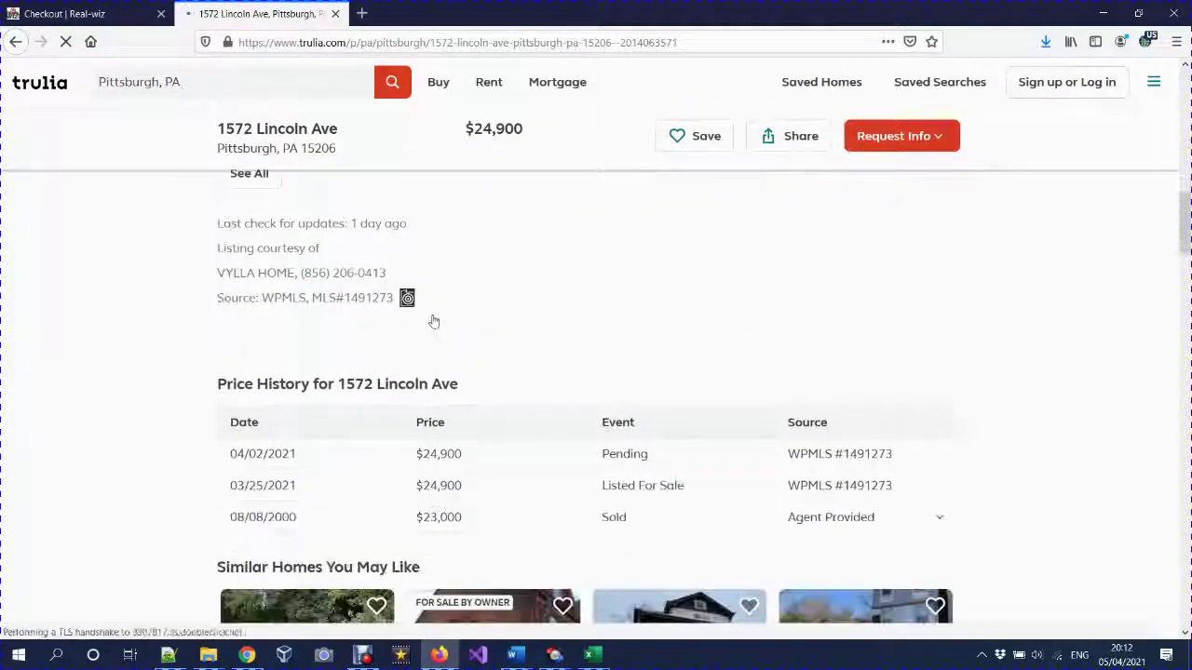
scroll(432, 321, down, 2)
scroll(433, 322, down, 3)
scroll(433, 321, down, 2)
scroll(433, 322, down, 2)
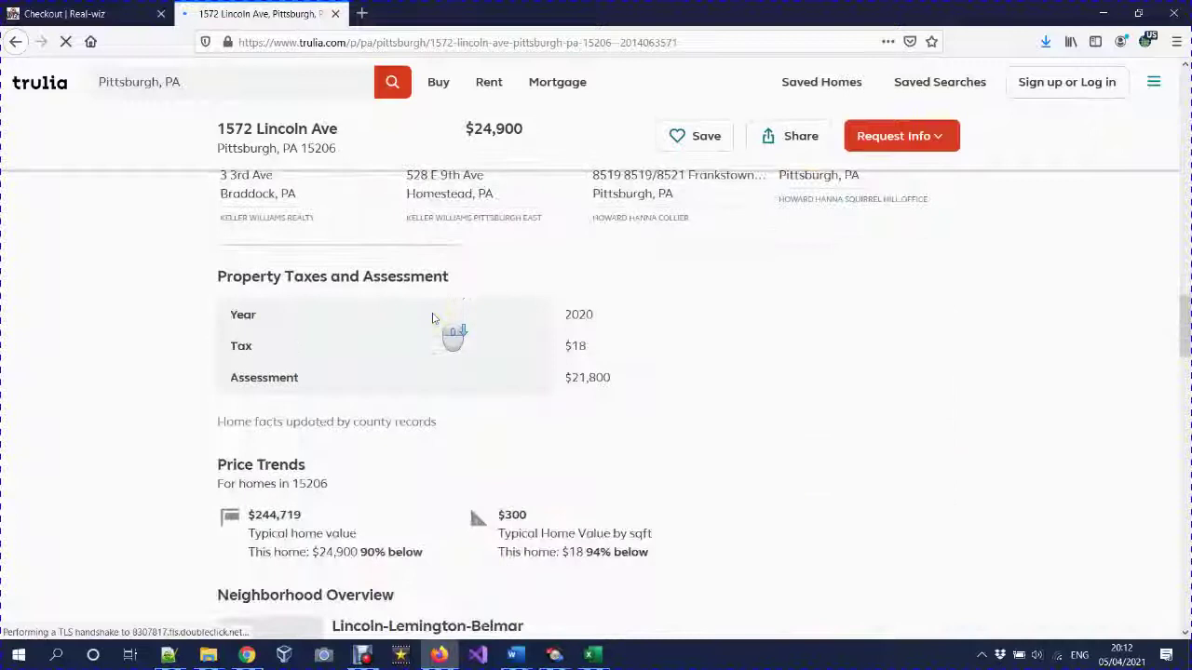
scroll(432, 318, down, 2)
Return to the Excel list and follow the 112 Columbian listing's details link
scroll(432, 319, down, 1)
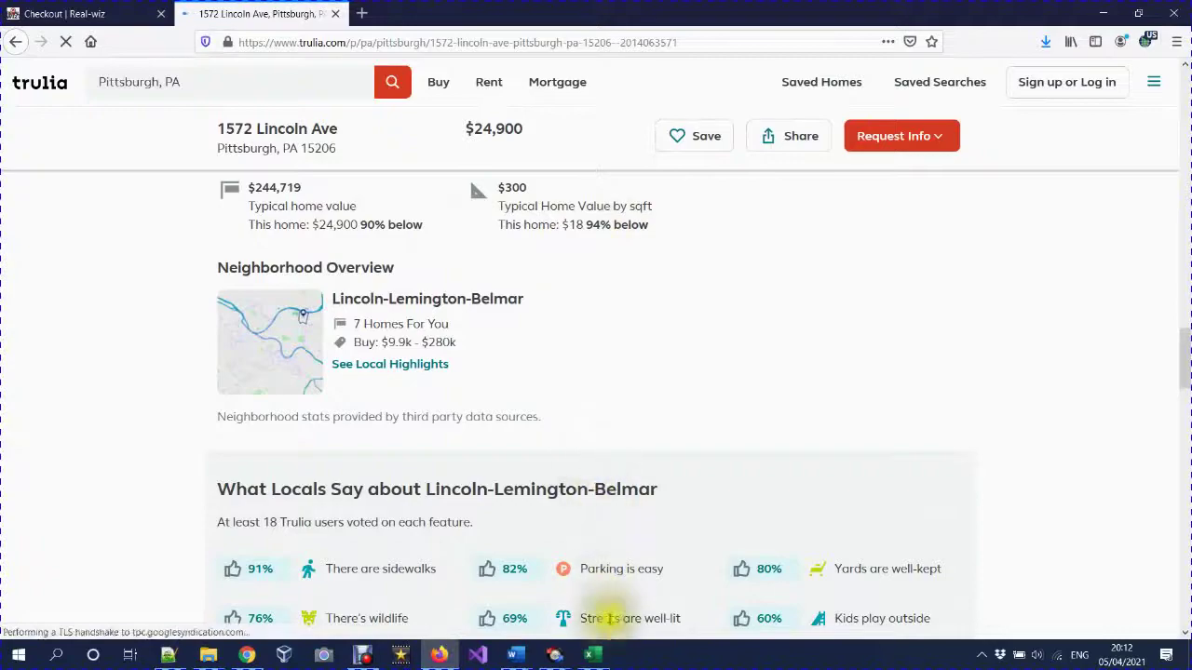
click(602, 658)
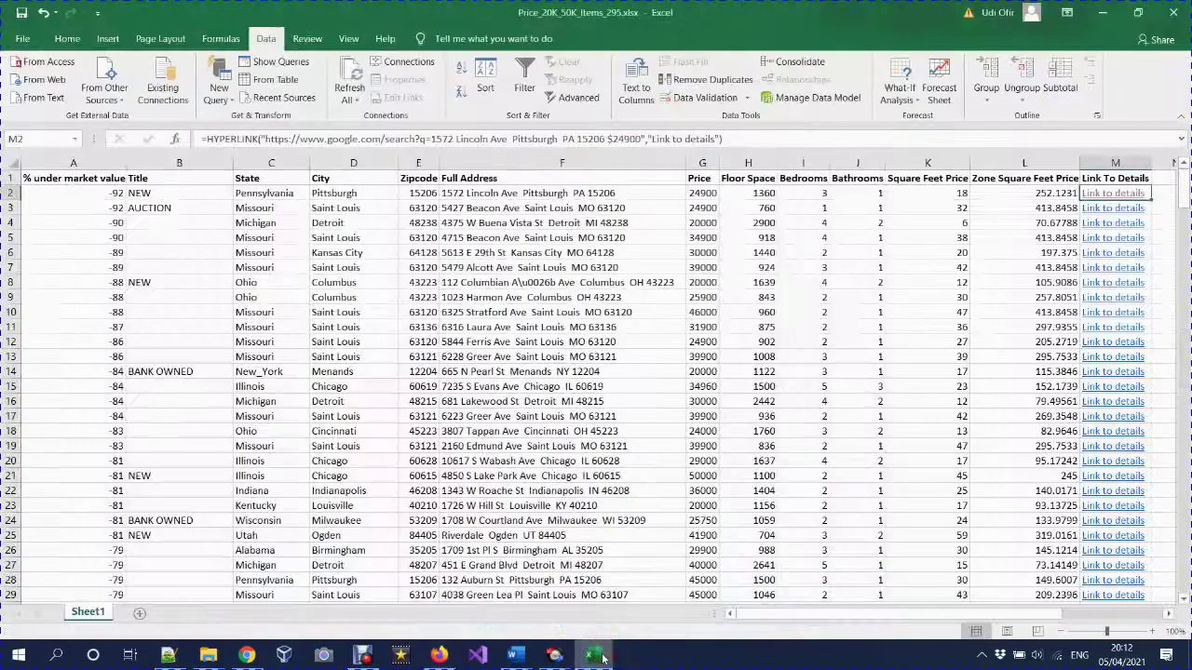
click(1106, 292)
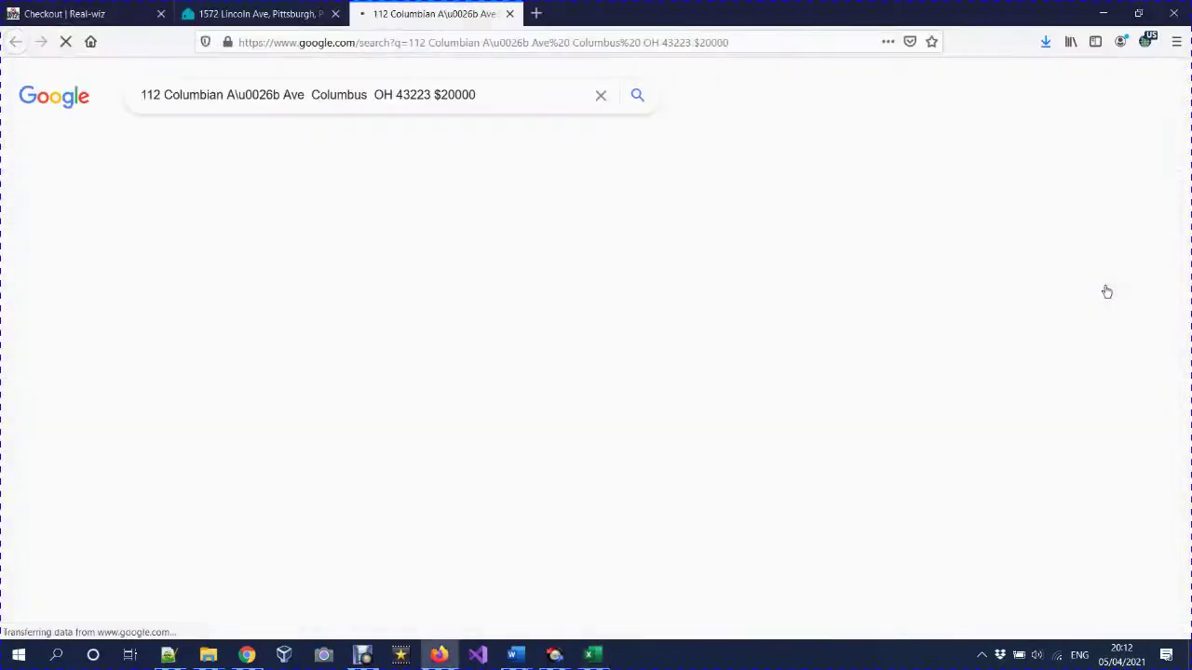
Rerun the listing's Google address search with 'trulia' appended
click(1098, 286)
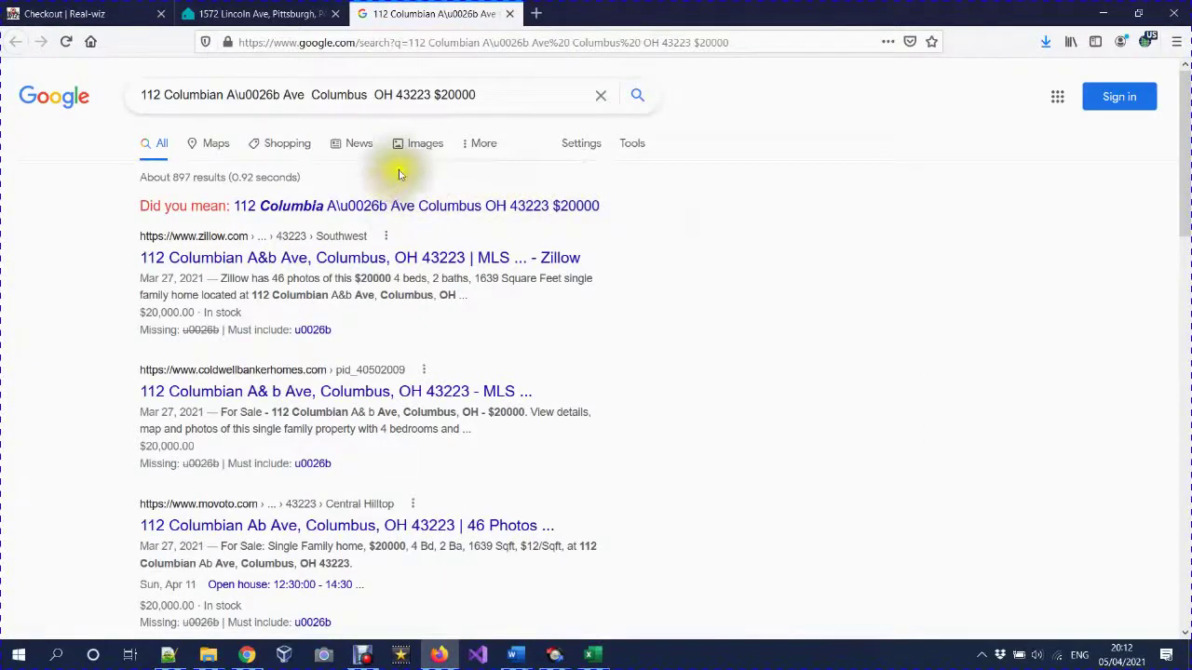
click(476, 94)
click(477, 94)
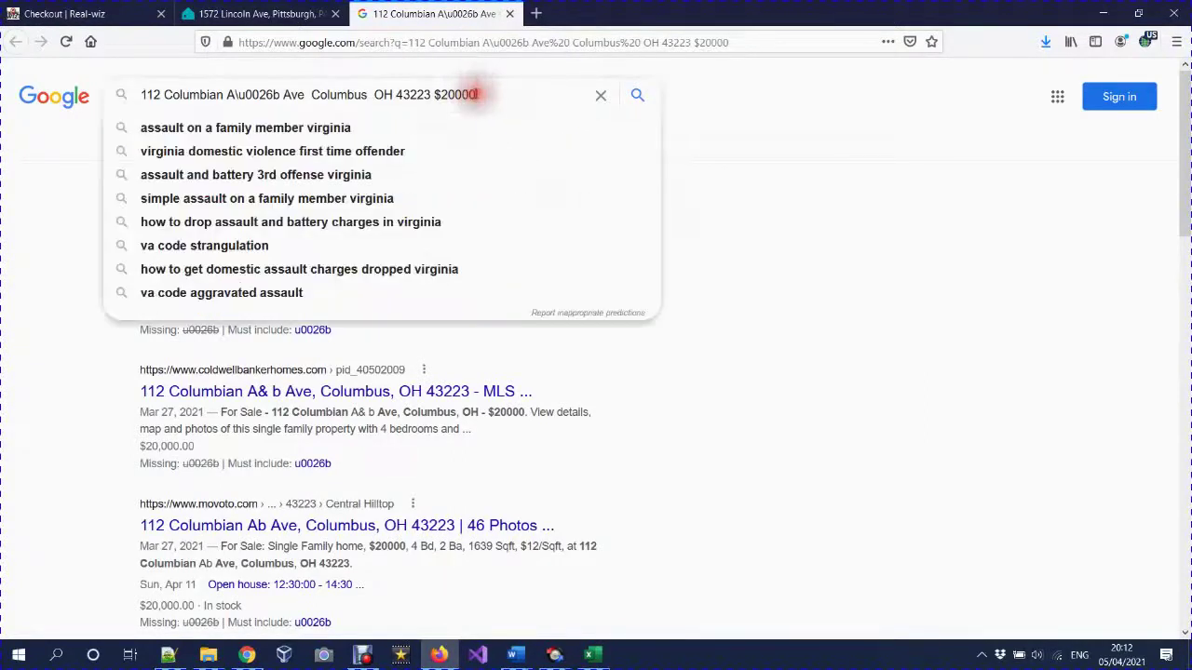
text(trulia)
key(Return)
click(405, 258)
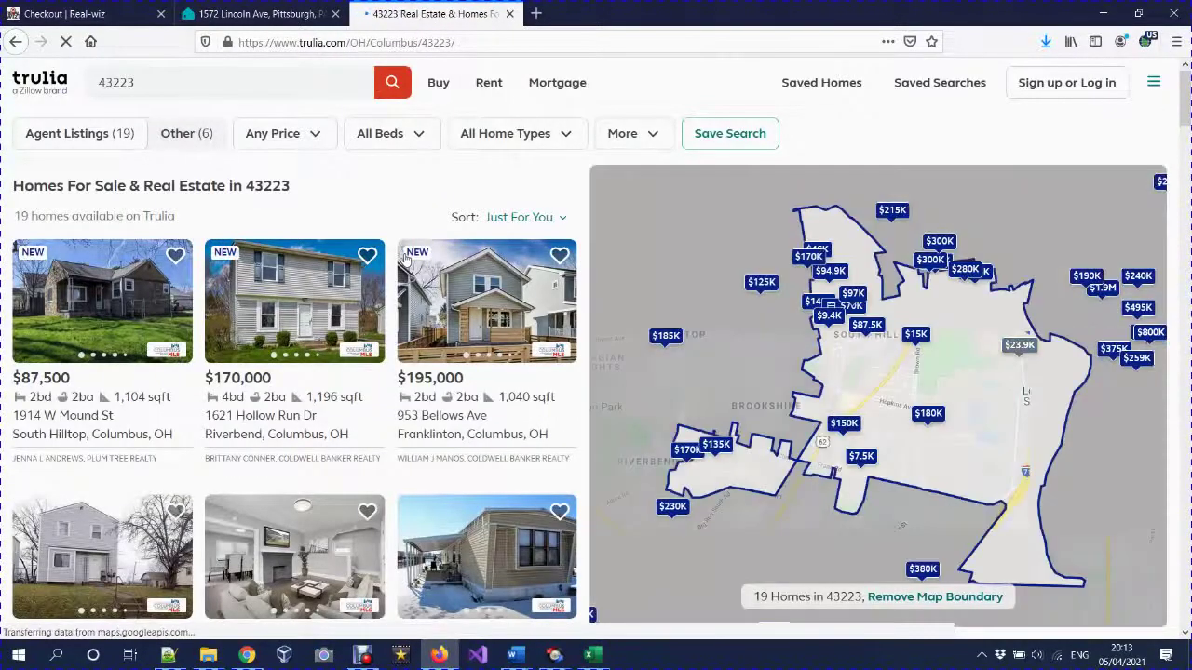
scroll(405, 259, down, 3)
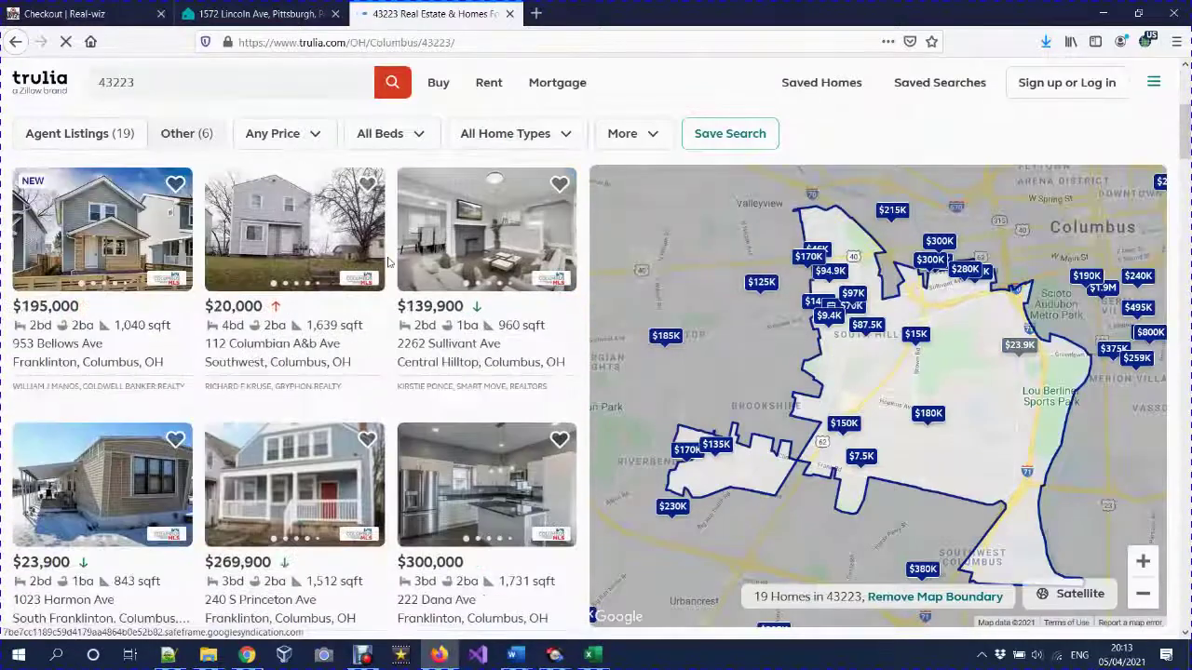
scroll(389, 262, down, 3)
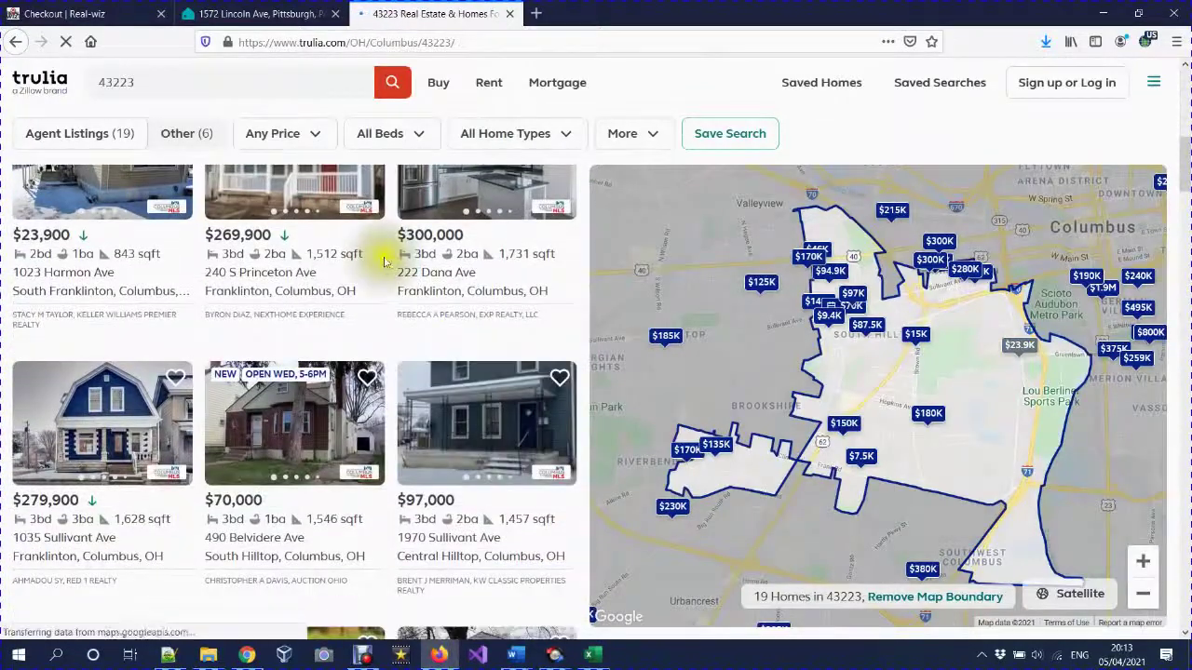
scroll(149, 232, up, 2)
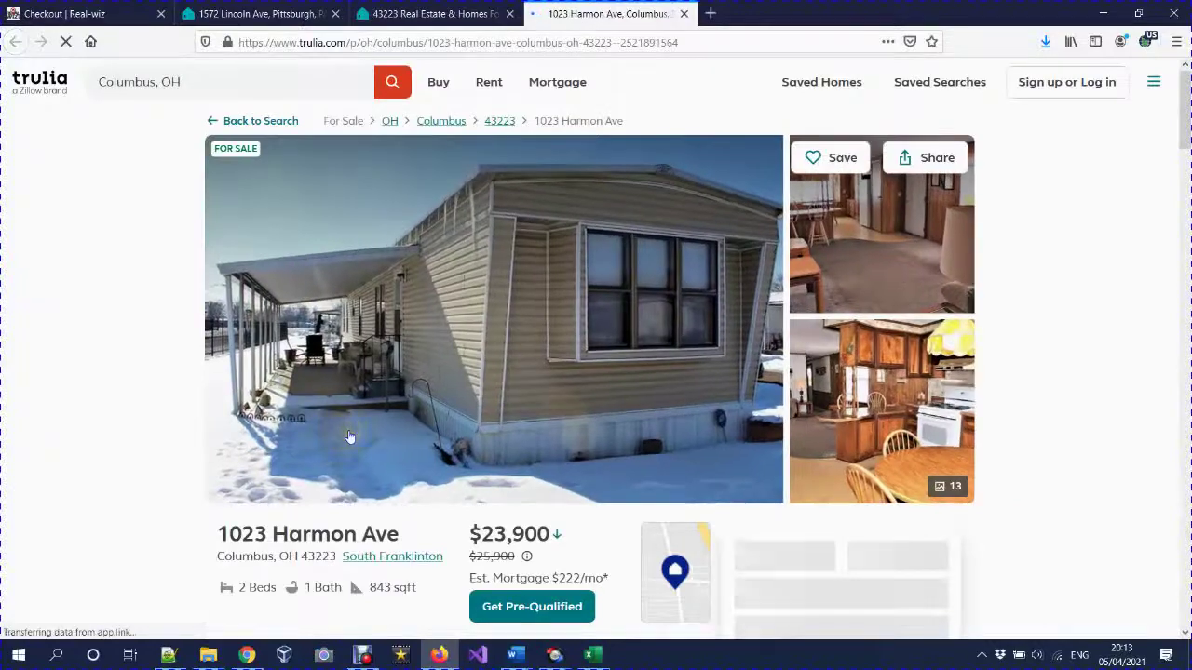
scroll(347, 435, down, 3)
scroll(346, 435, down, 5)
scroll(343, 428, down, 3)
scroll(343, 428, down, 3)
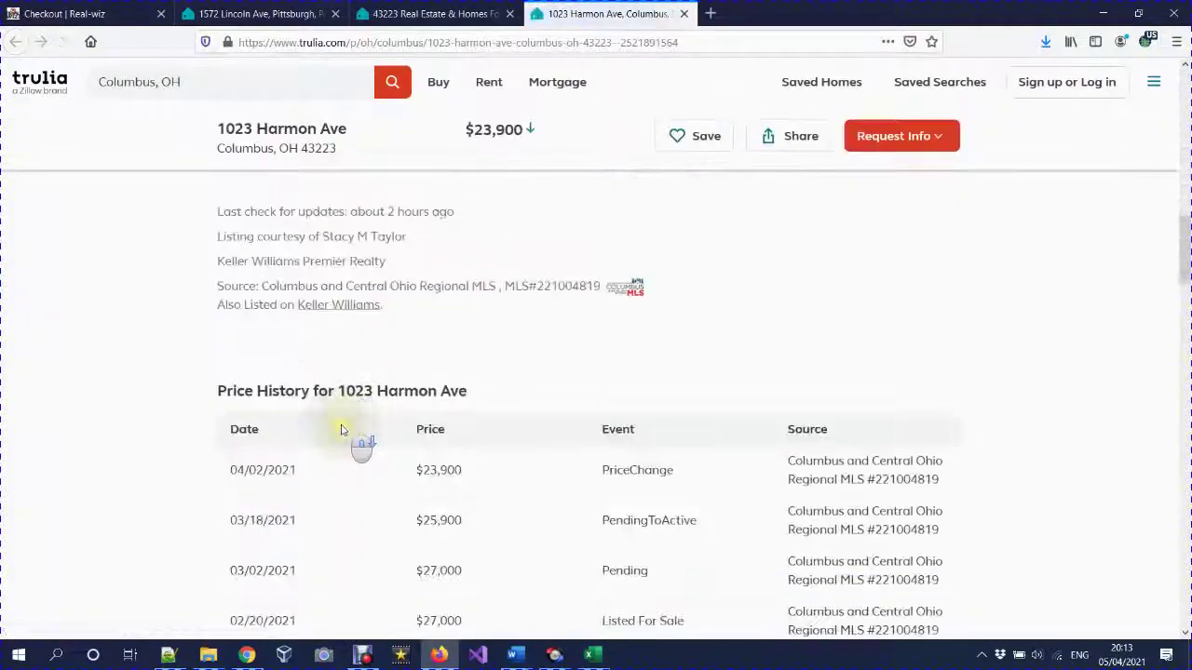
scroll(342, 430, down, 5)
scroll(343, 430, down, 3)
scroll(341, 429, down, 2)
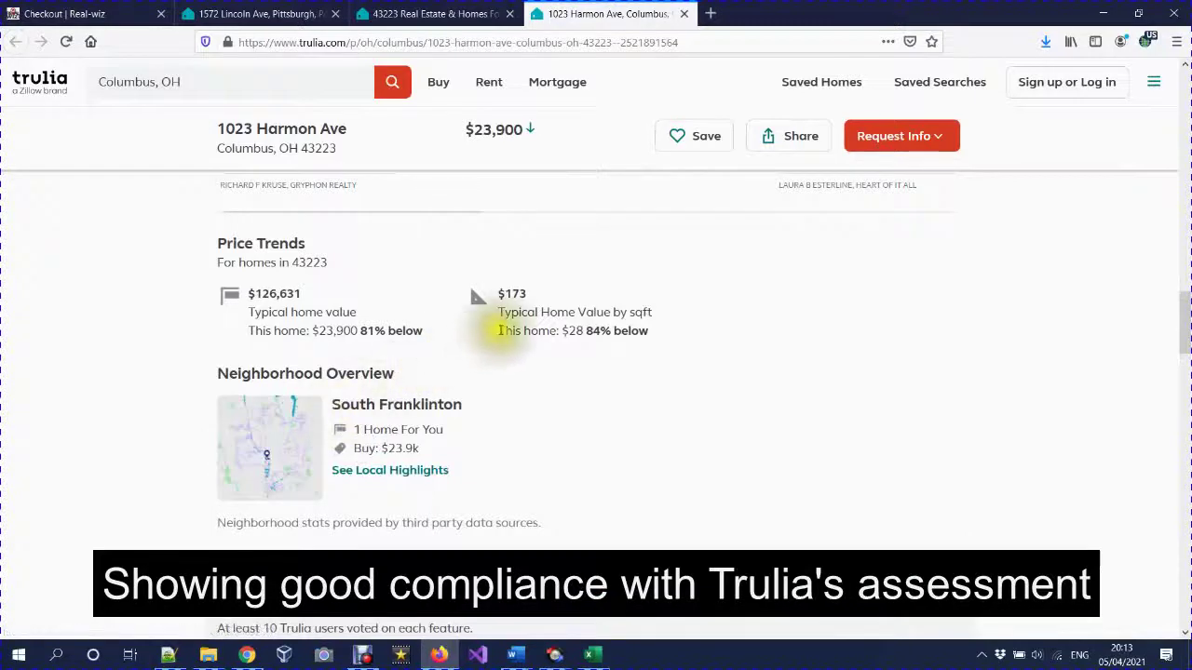
Highlight the 84% per-sqft and 81% typical-value comparisons, then return to Excel
drag(503, 332, 679, 346)
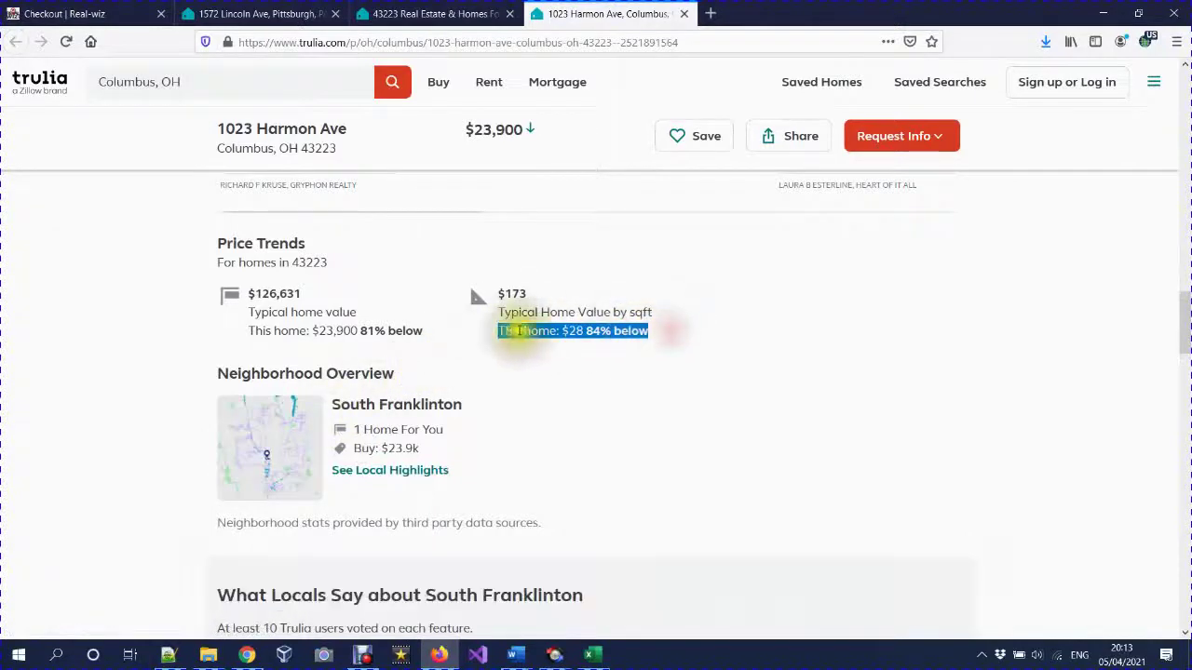
drag(249, 330, 434, 337)
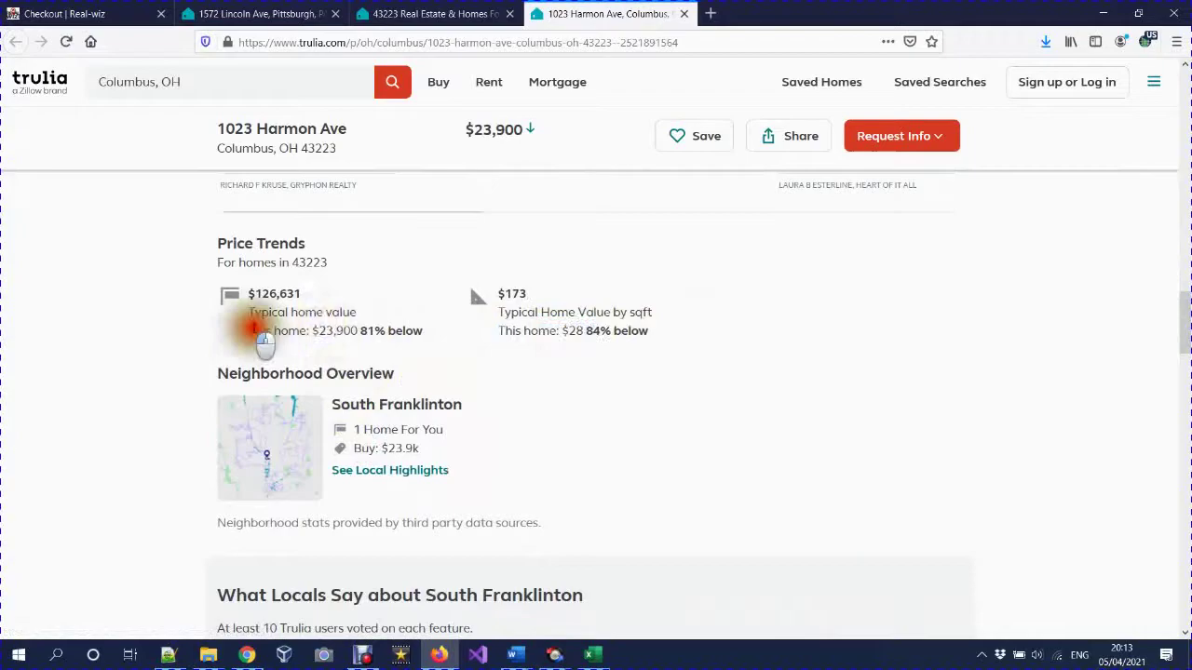
key(alt+Tab)
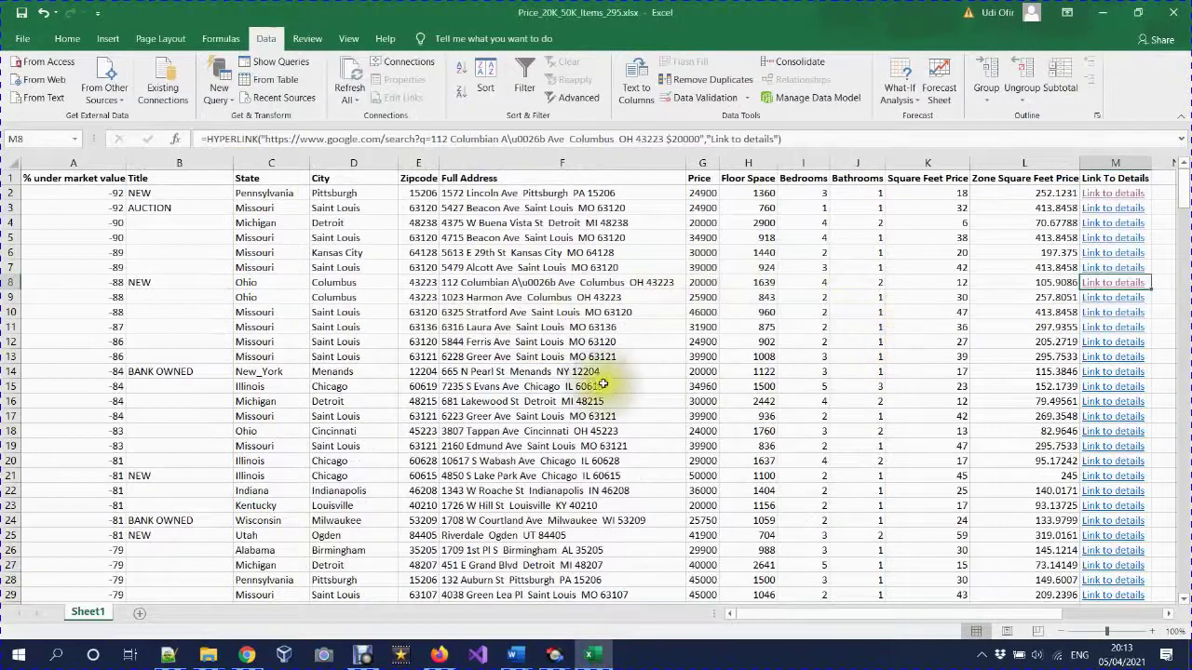
click(1115, 389)
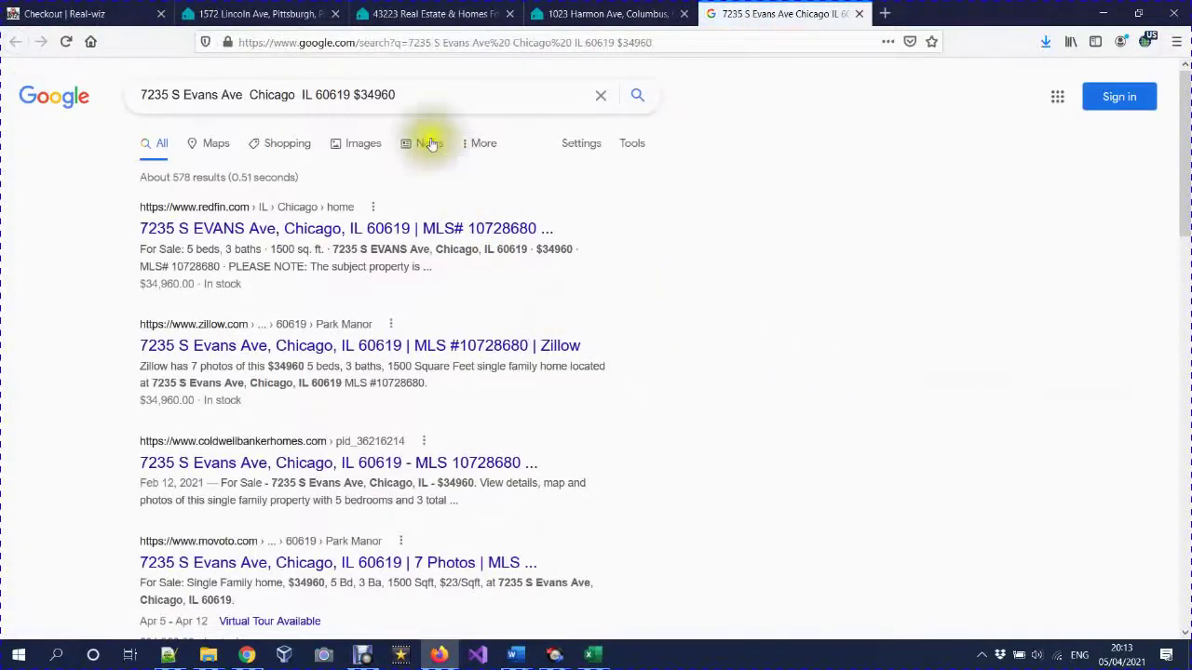
click(392, 93)
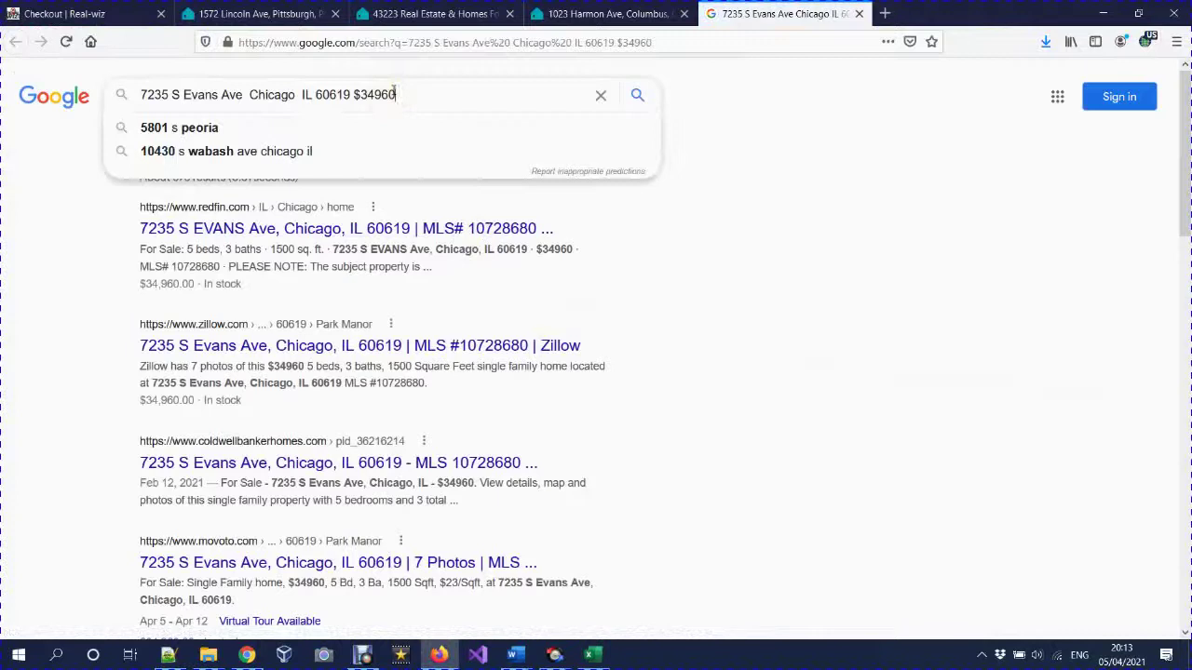
text(trulia)
key(Return)
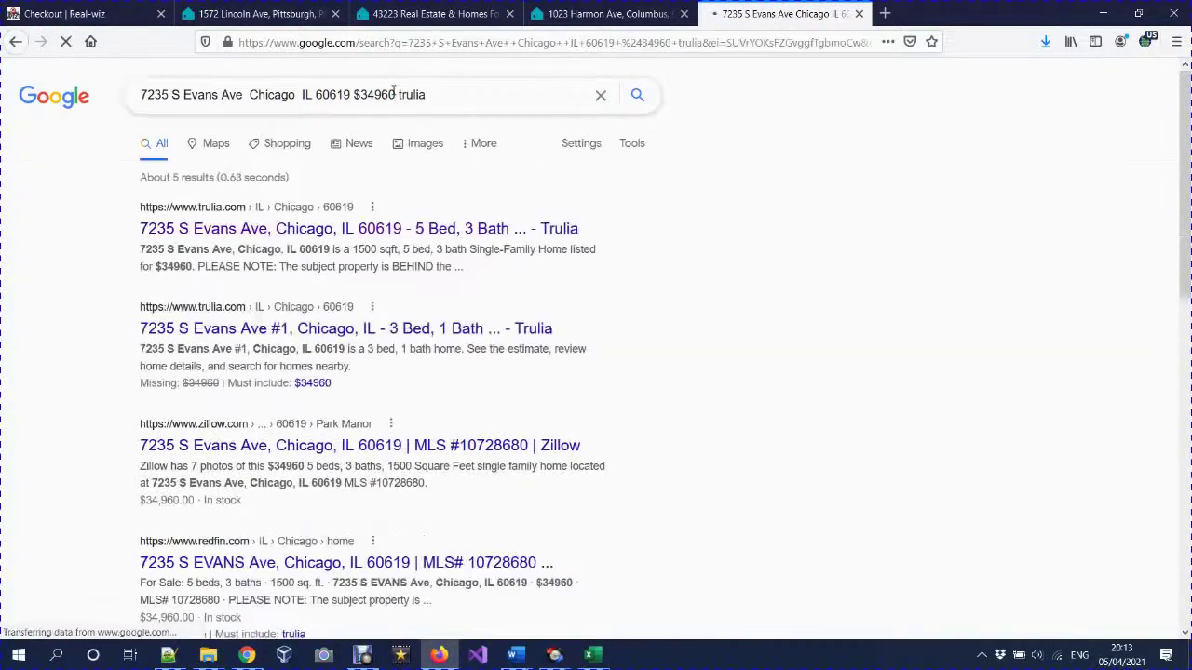
Review the Trulia listing's Price Trends ($34,960, 80% below typical value) and return to Excel
click(372, 229)
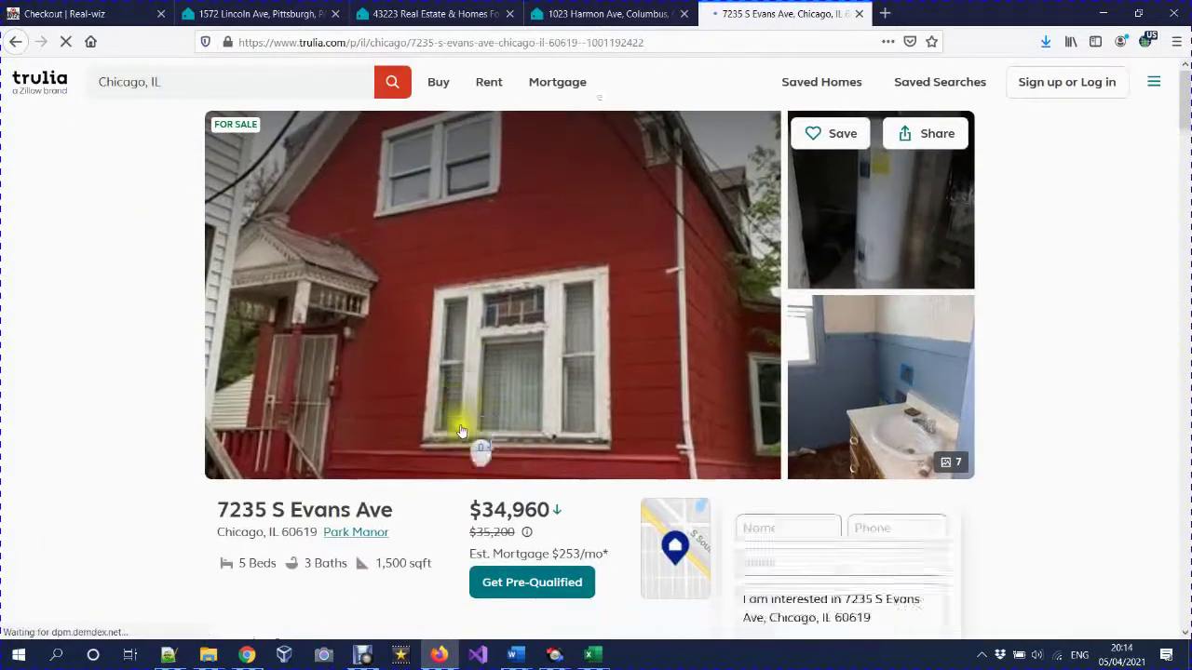
scroll(475, 447, down, 10)
scroll(466, 433, down, 3)
scroll(459, 431, down, 2)
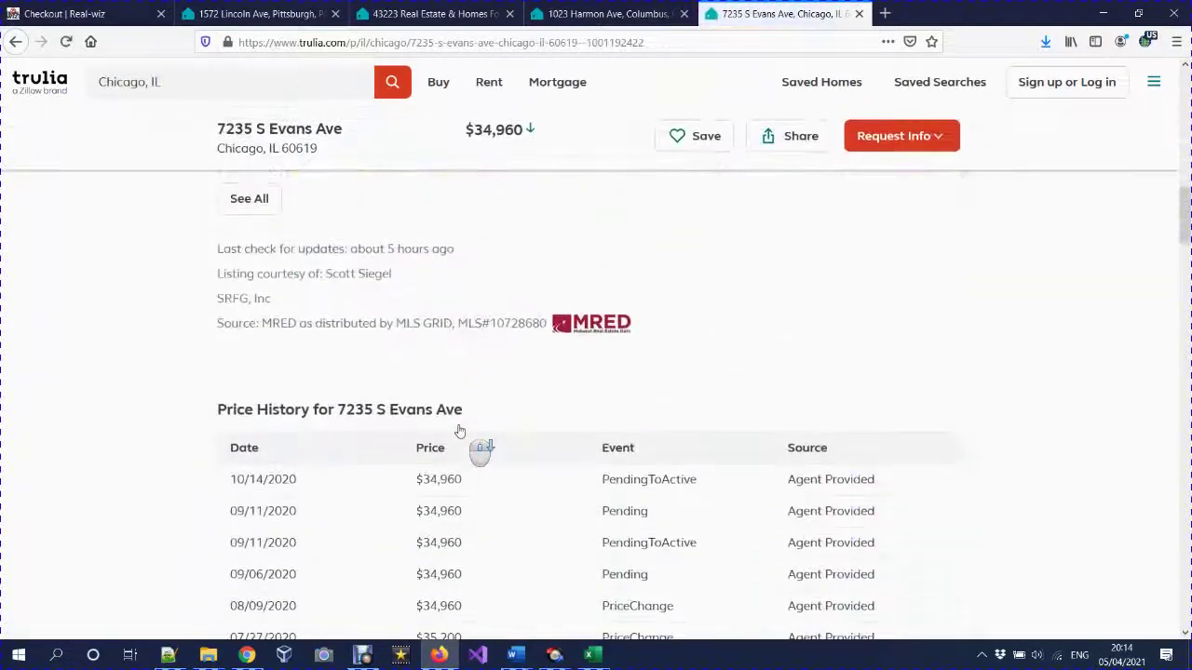
scroll(459, 431, down, 5)
scroll(459, 431, down, 3)
scroll(459, 431, down, 3)
scroll(459, 431, down, 5)
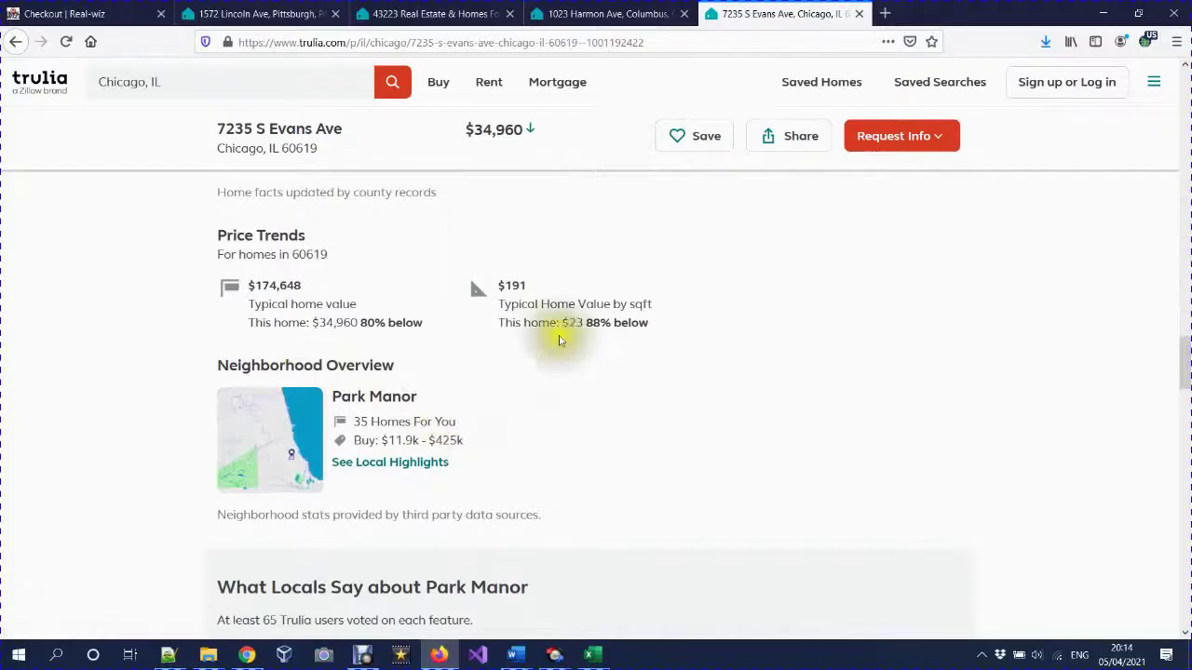
key(alt+Tab)
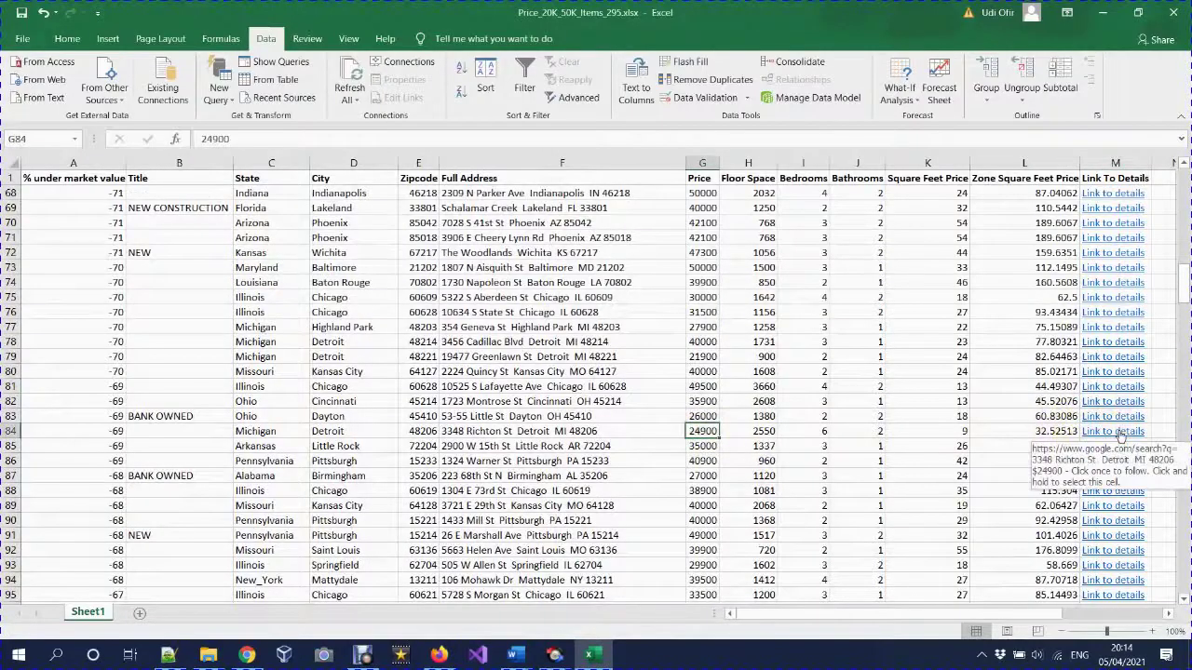
click(1106, 431)
click(436, 82)
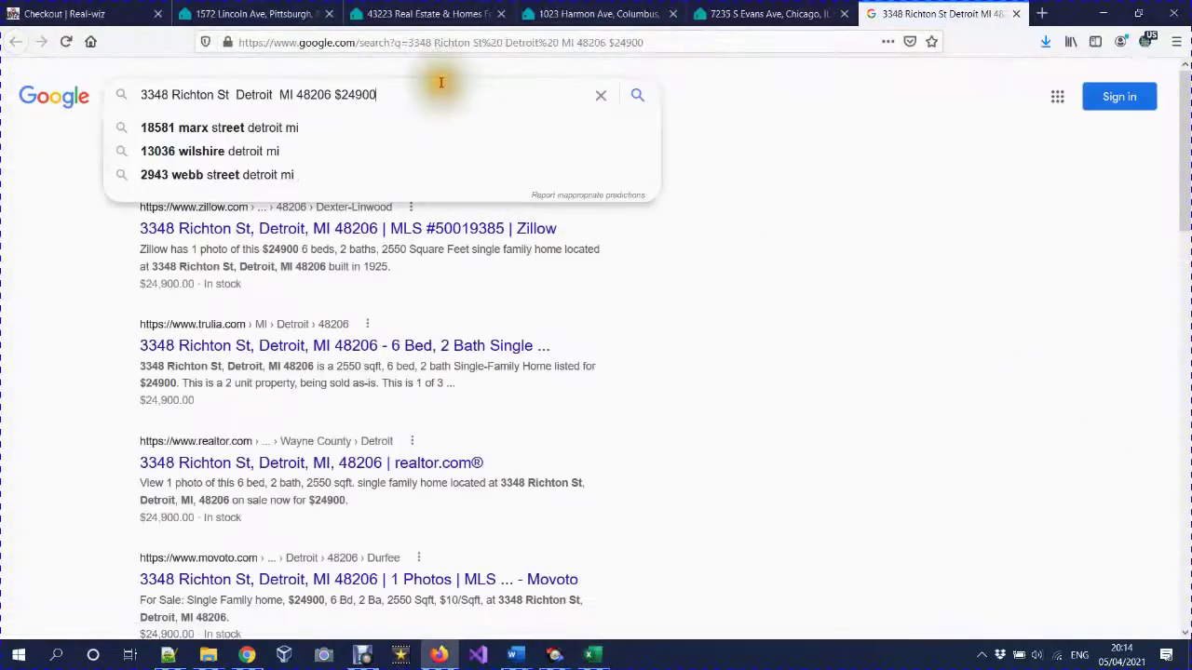
text( trulia)
key(Return)
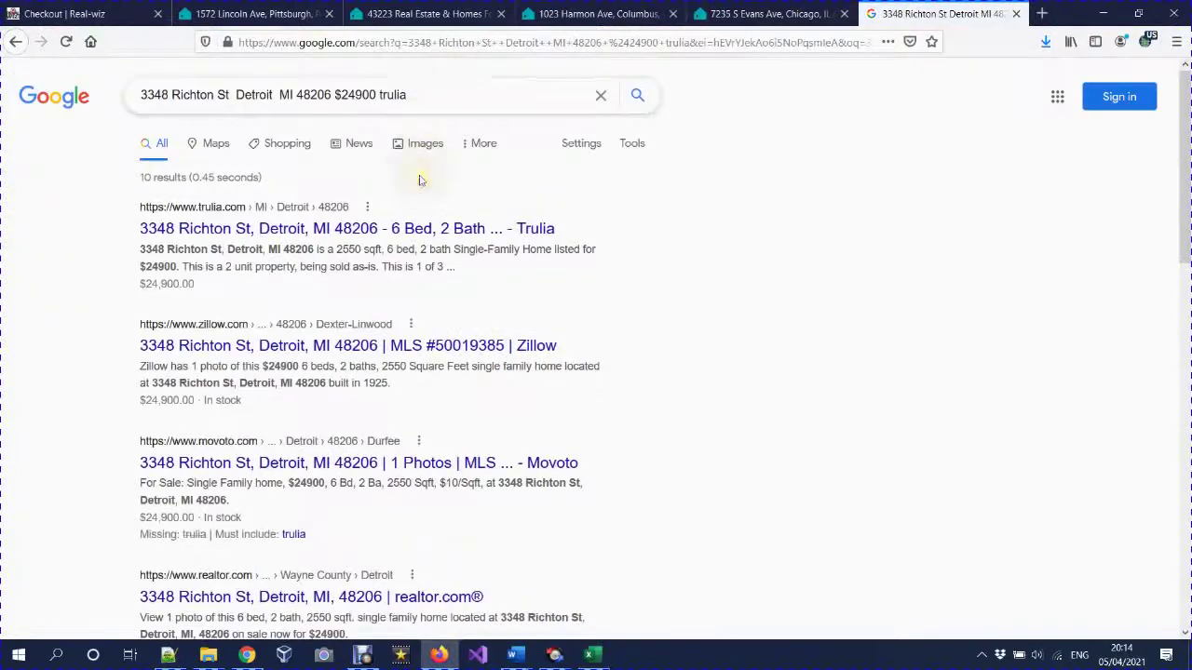
Review the Trulia listing's Price Trends ($24,900, 51% below typical value) and return to Excel
click(398, 228)
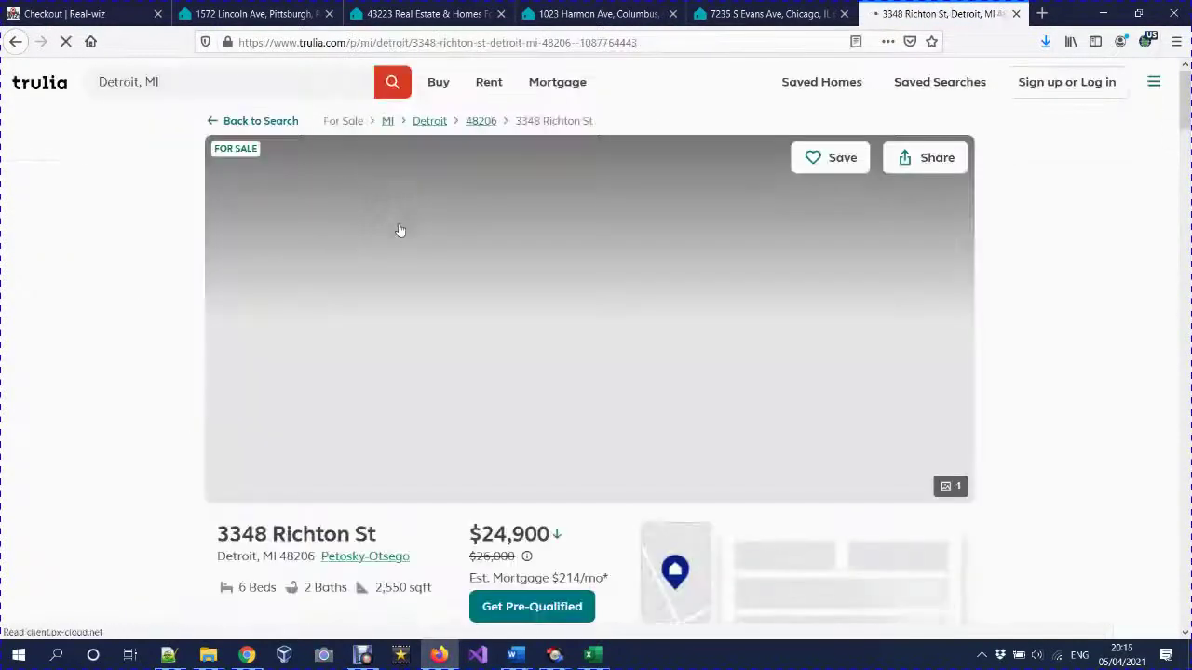
scroll(400, 233, down, 10)
scroll(402, 270, down, 10)
scroll(407, 279, down, 10)
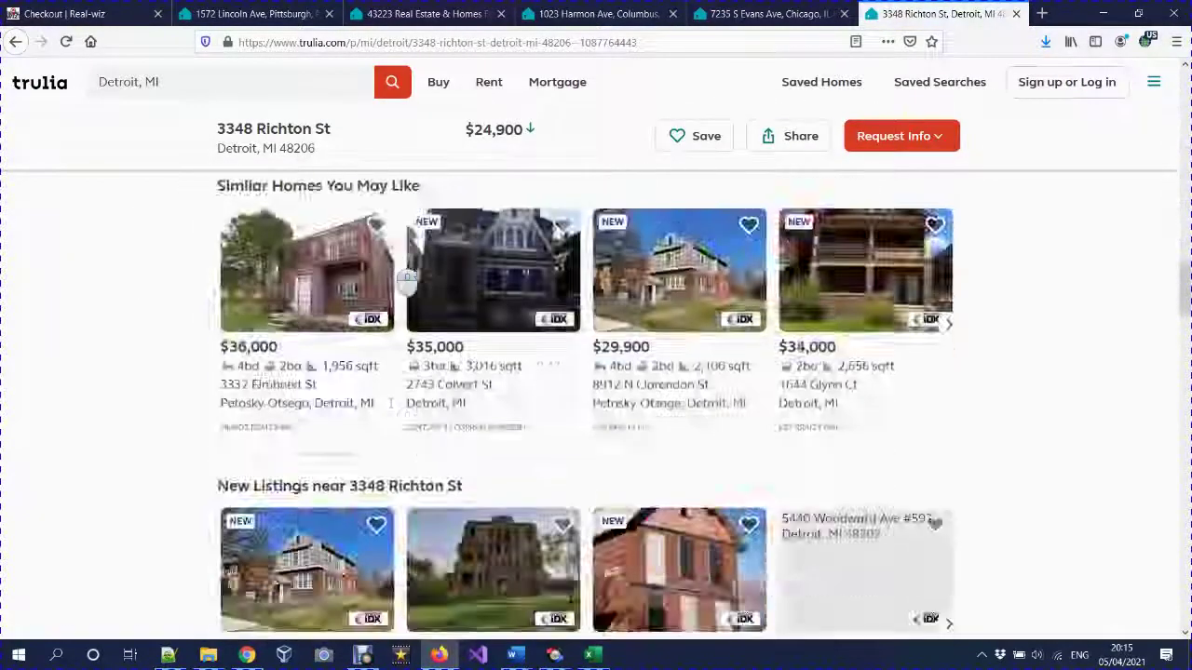
scroll(406, 279, up, 10)
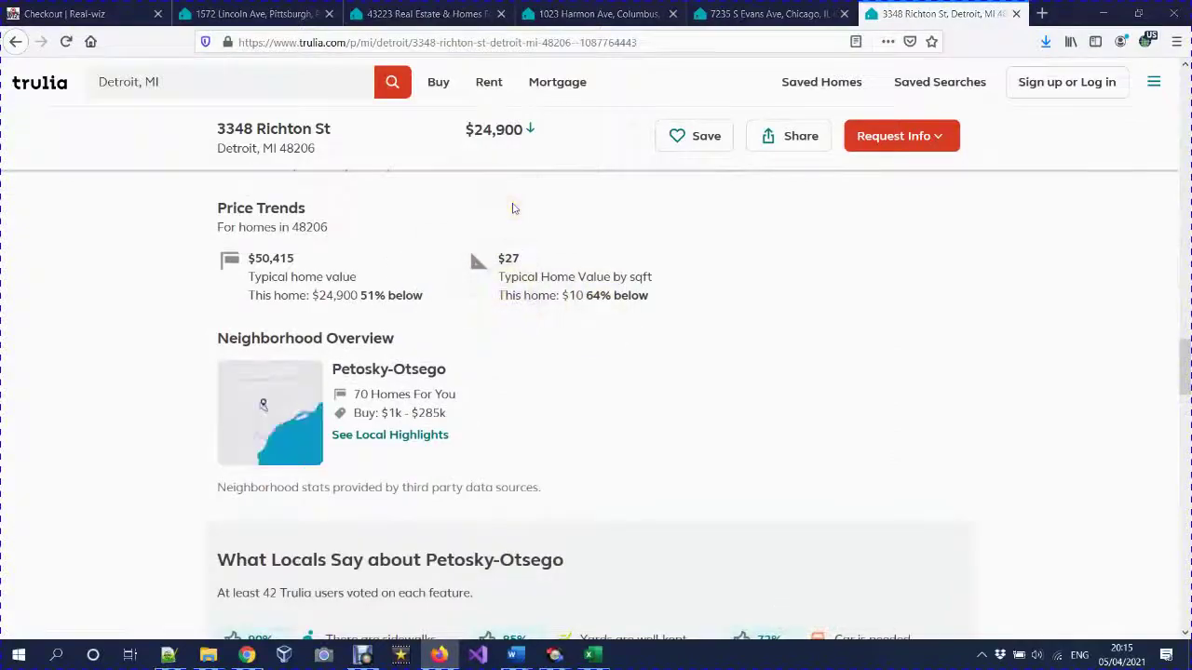
key(alt+Tab)
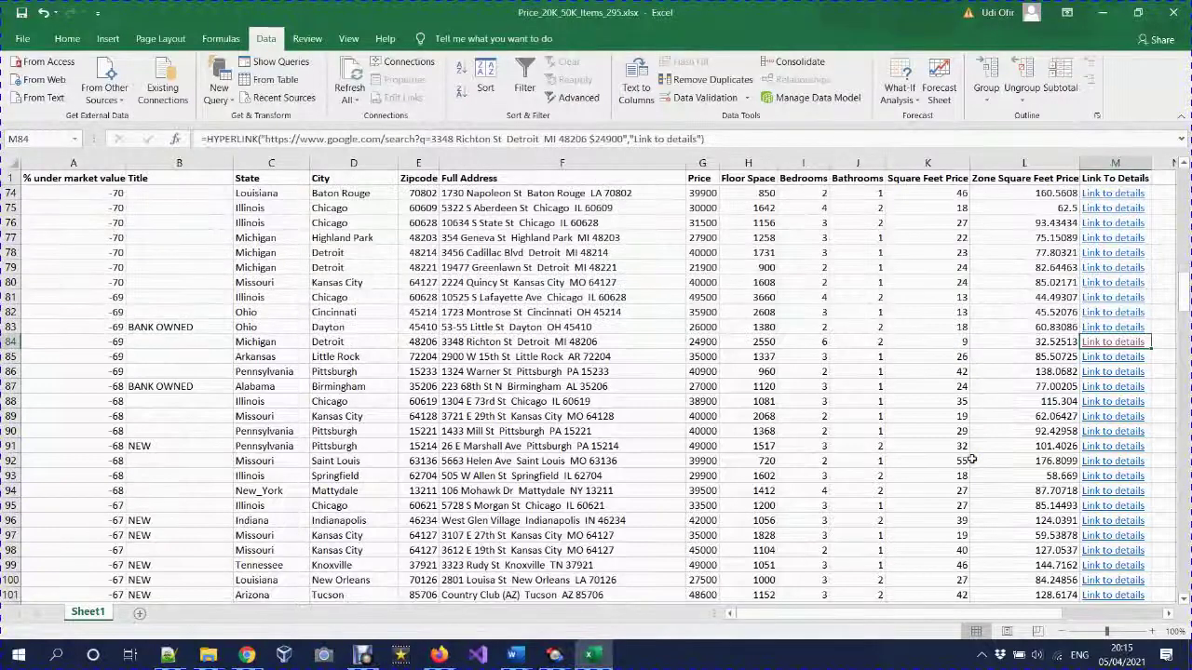
Open 505 W Allen St's Trulia listing and highlight its 78% and 92% below-market figures
click(1097, 478)
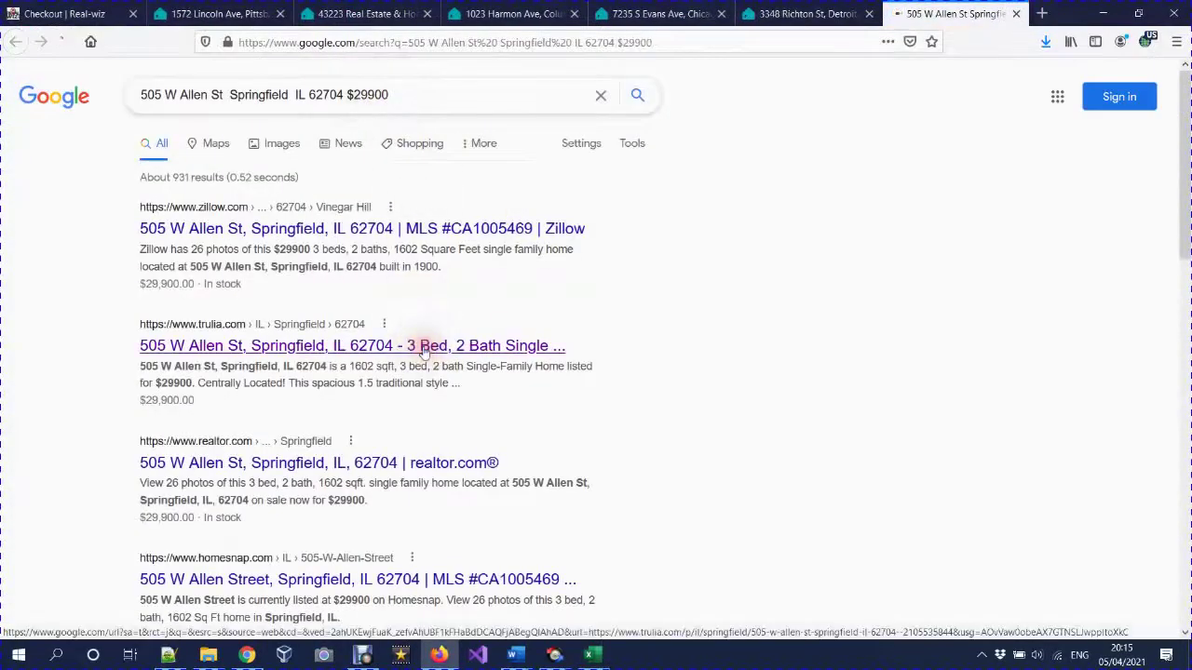
click(423, 346)
scroll(424, 346, down, 3)
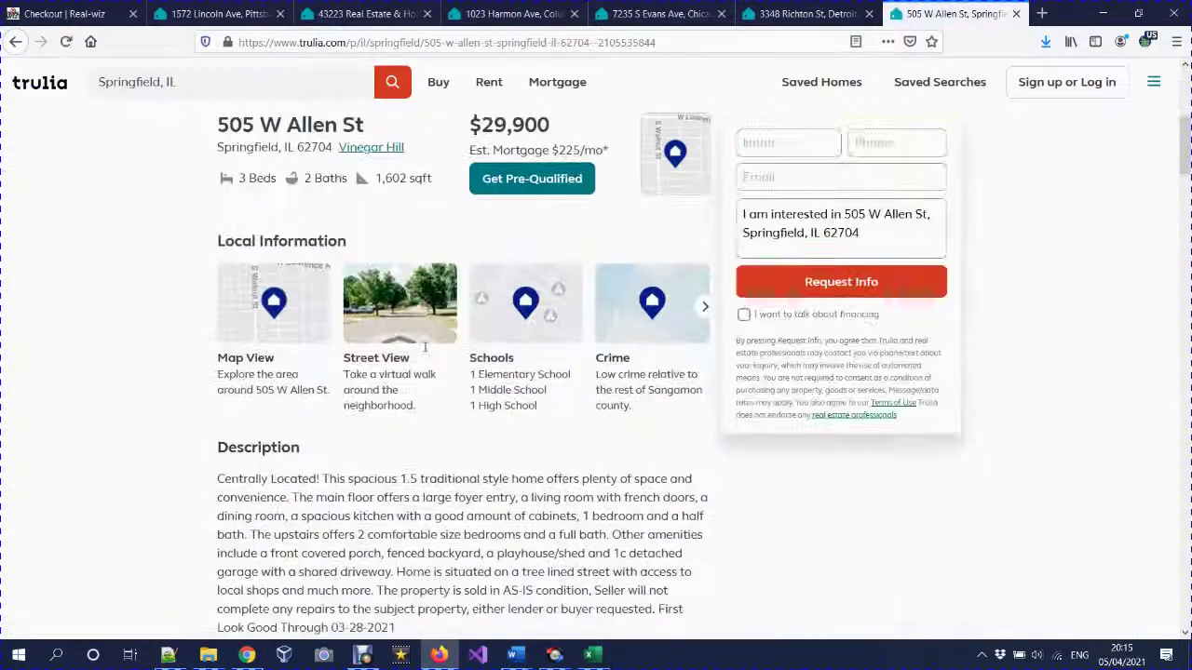
scroll(424, 346, down, 10)
scroll(424, 347, down, 5)
scroll(424, 346, down, 5)
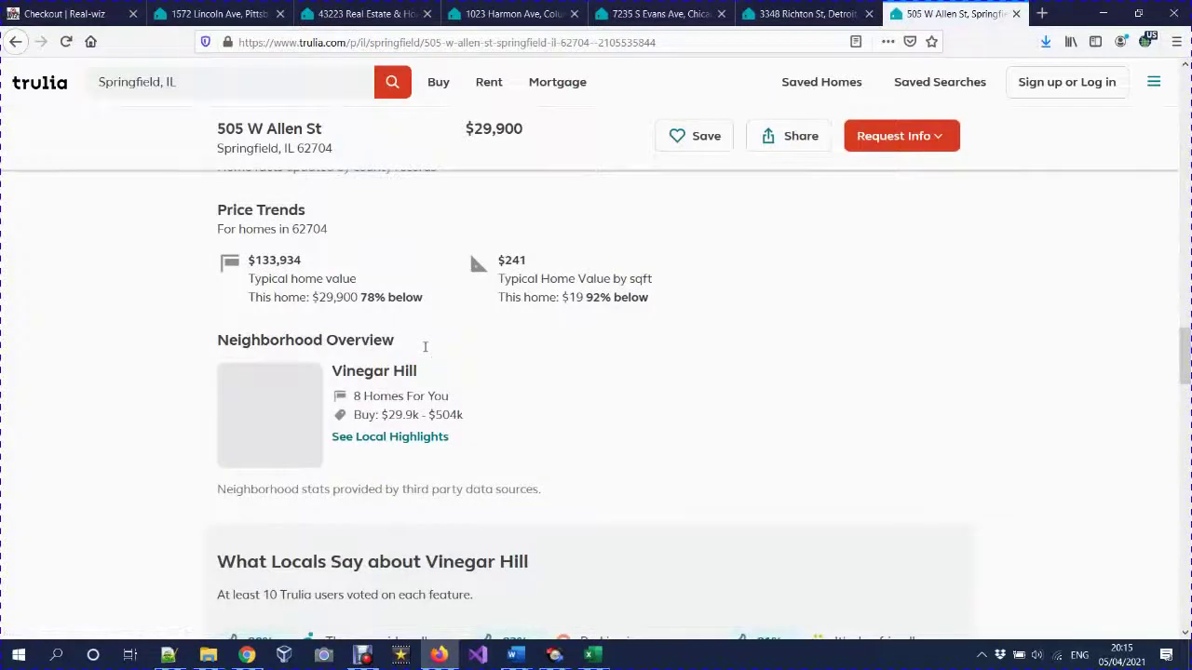
scroll(425, 347, down, 2)
scroll(425, 347, up, 2)
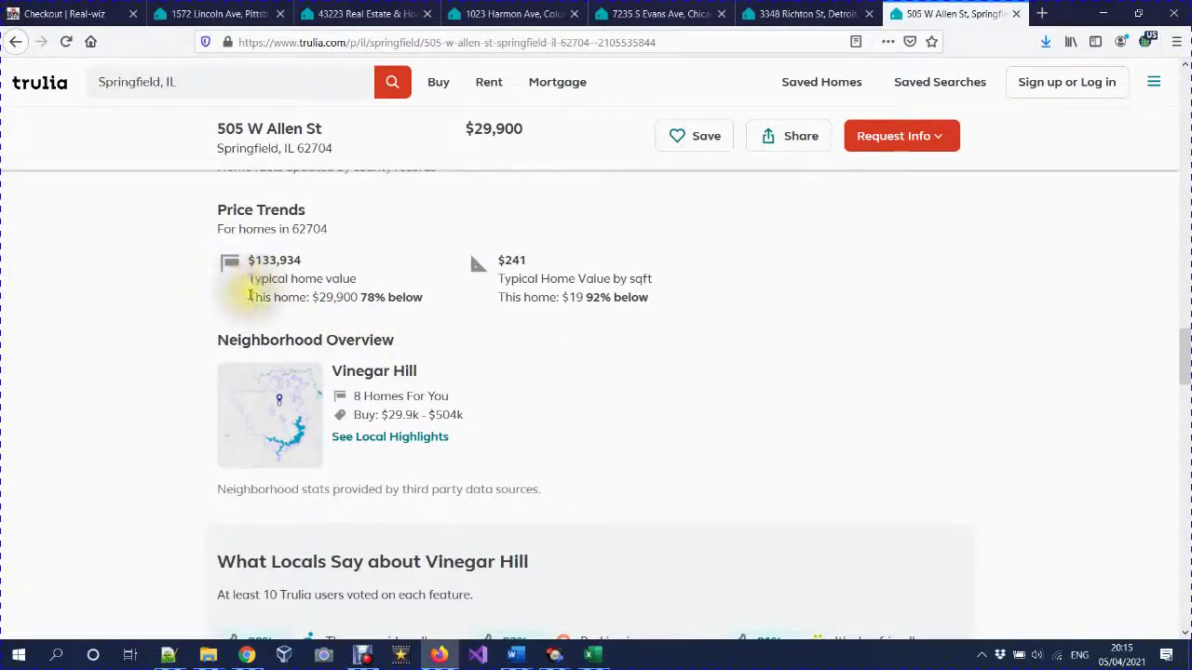
drag(249, 296, 601, 292)
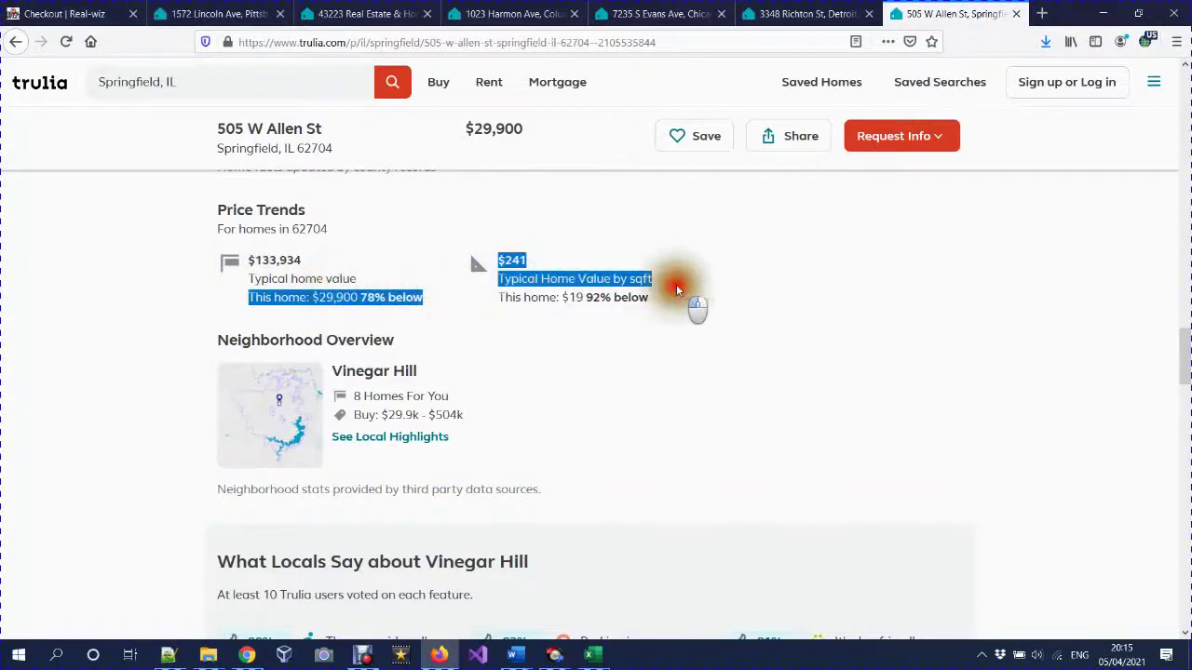
drag(676, 284, 658, 297)
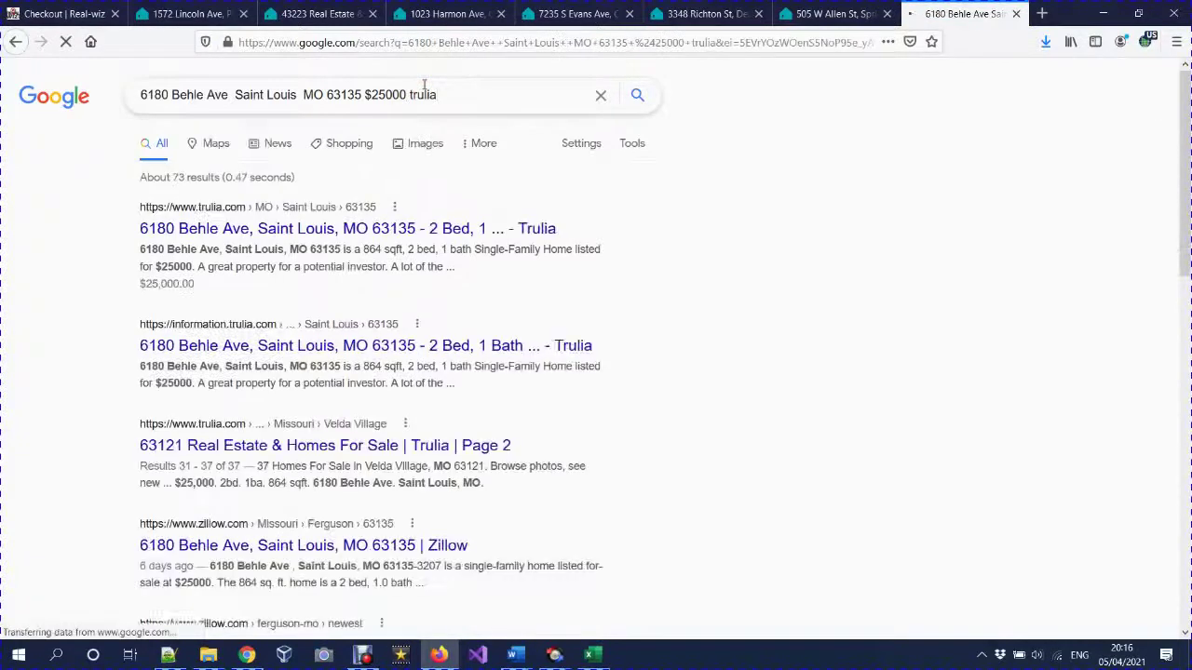
click(276, 223)
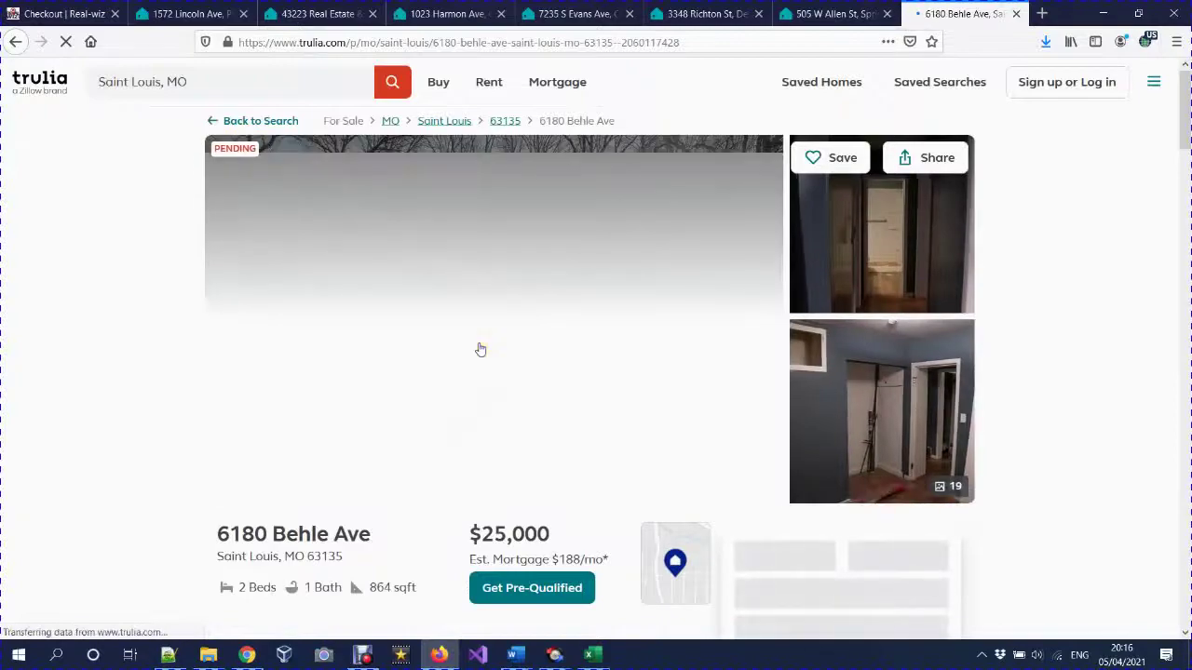
scroll(480, 349, down, 1)
scroll(481, 349, down, 2)
scroll(481, 349, down, 4)
scroll(480, 349, down, 8)
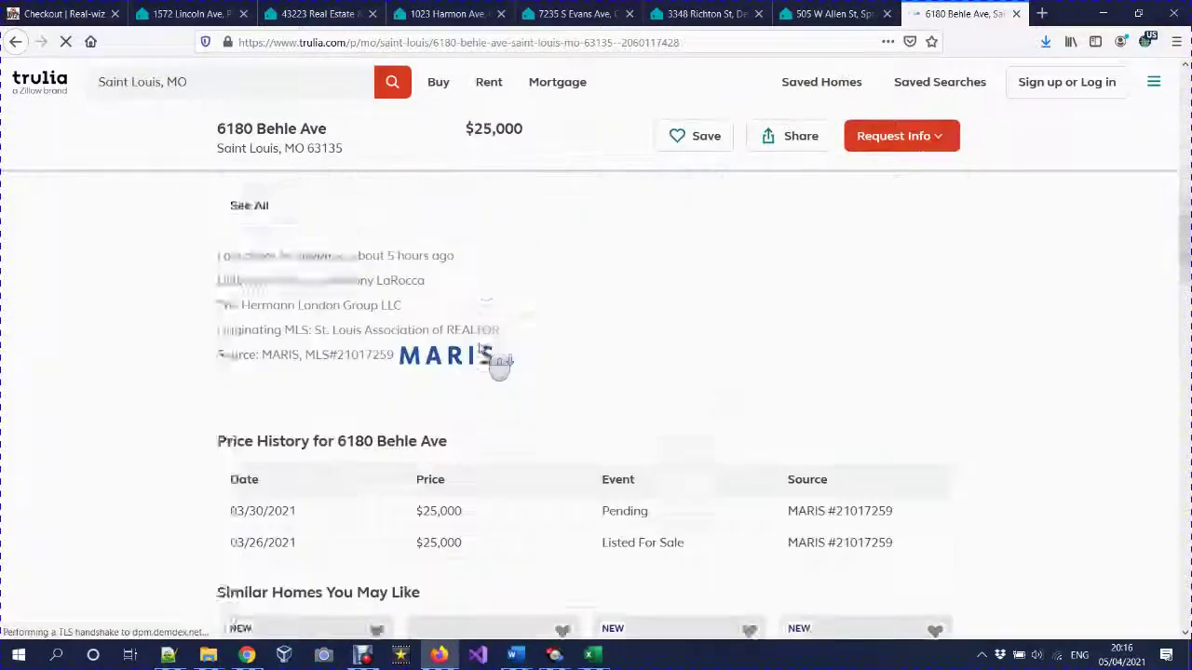
scroll(480, 349, down, 2)
scroll(481, 350, down, 5)
scroll(481, 349, down, 7)
scroll(481, 349, down, 2)
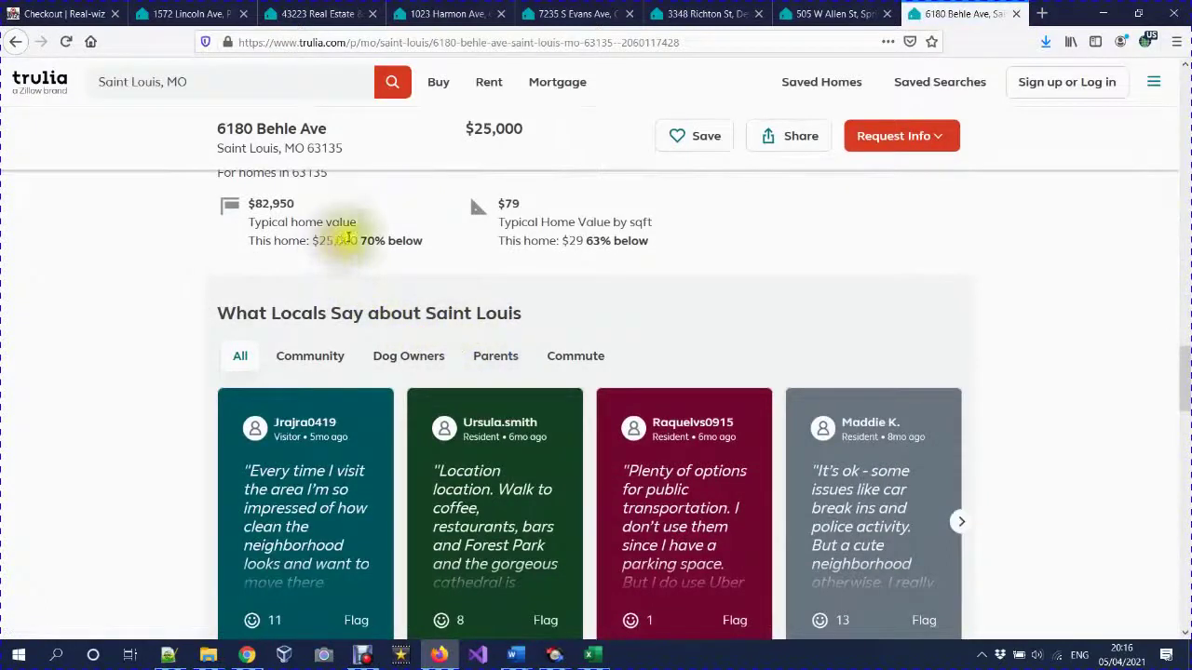
drag(349, 240, 644, 252)
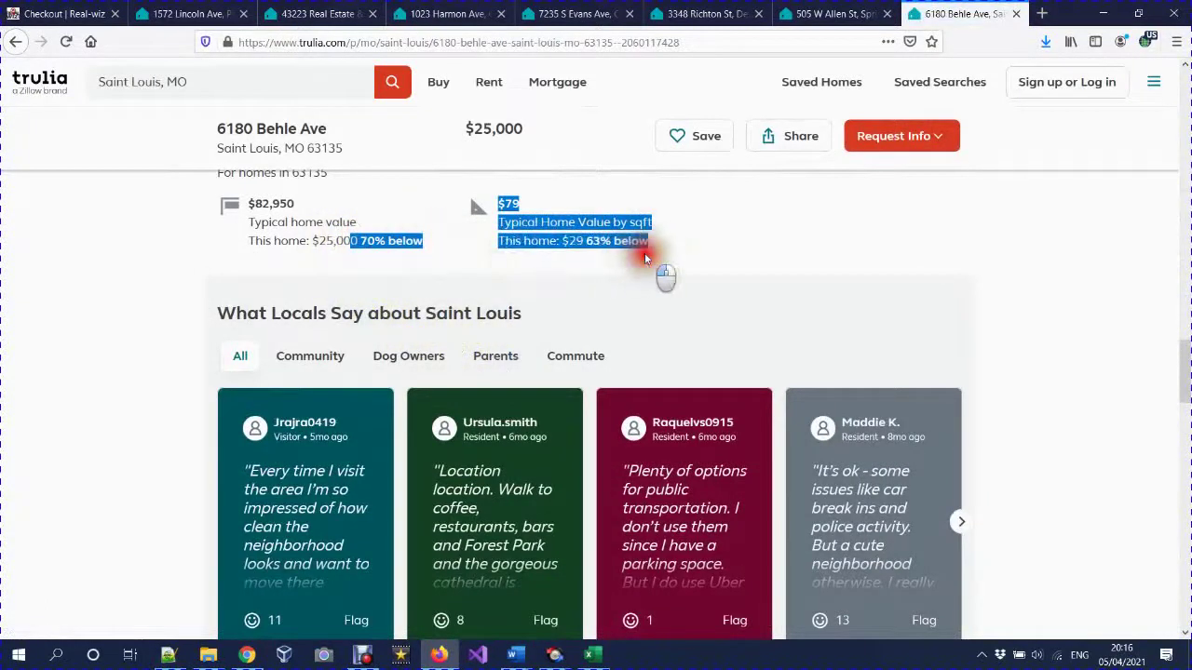